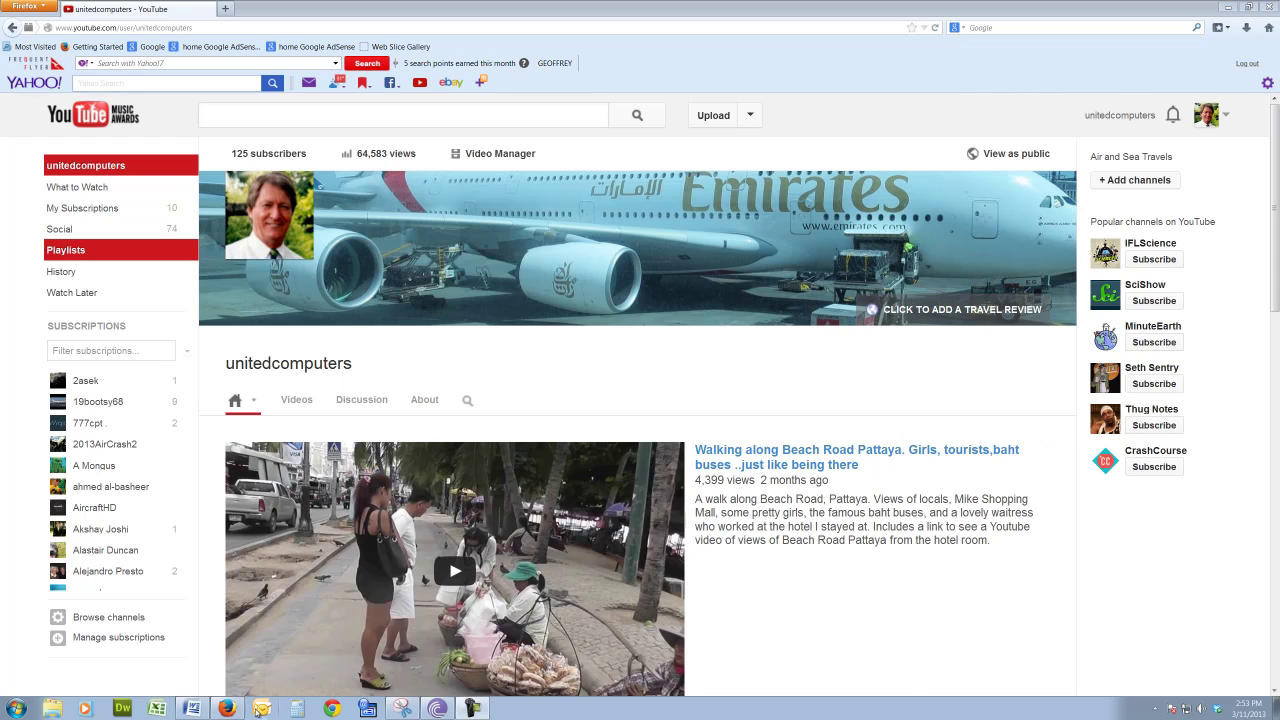
- Switch to the blank Word document, then bring up the Snipping Tool window and minimise it again
{"action": "left_click", "coordinate": [192, 708]}
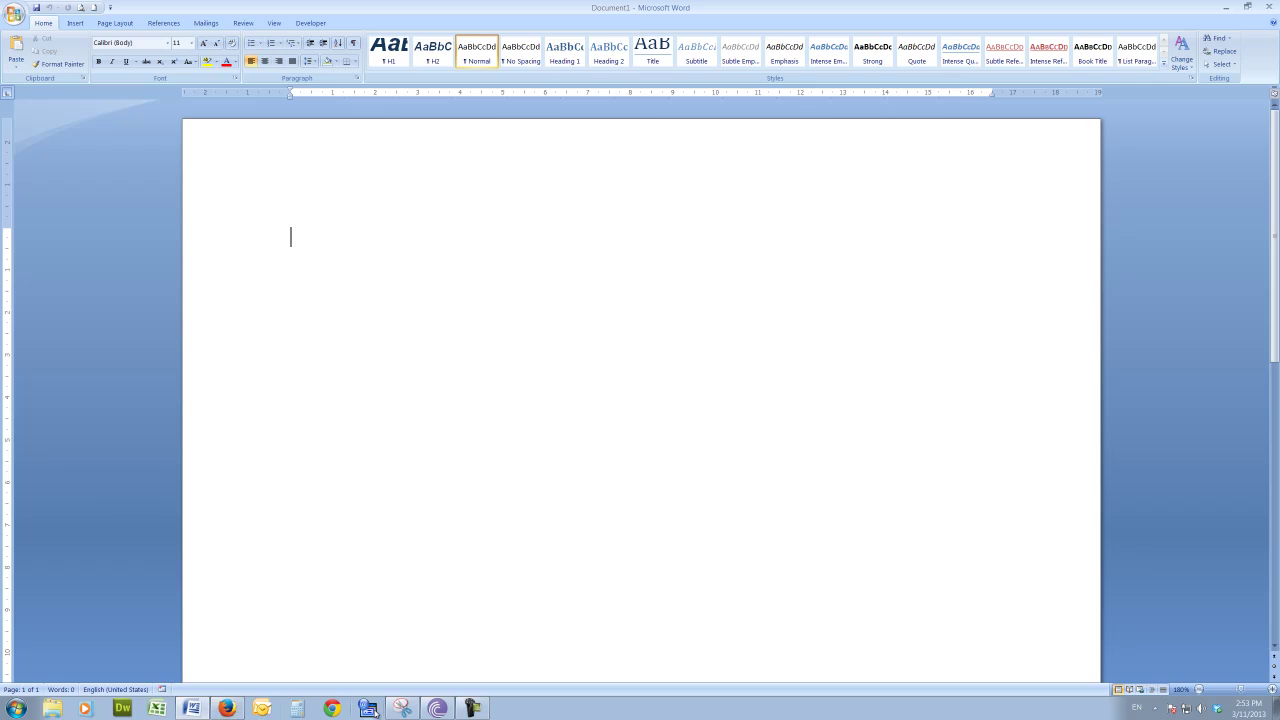
{"action": "mouse_move", "coordinate": [405, 708]}
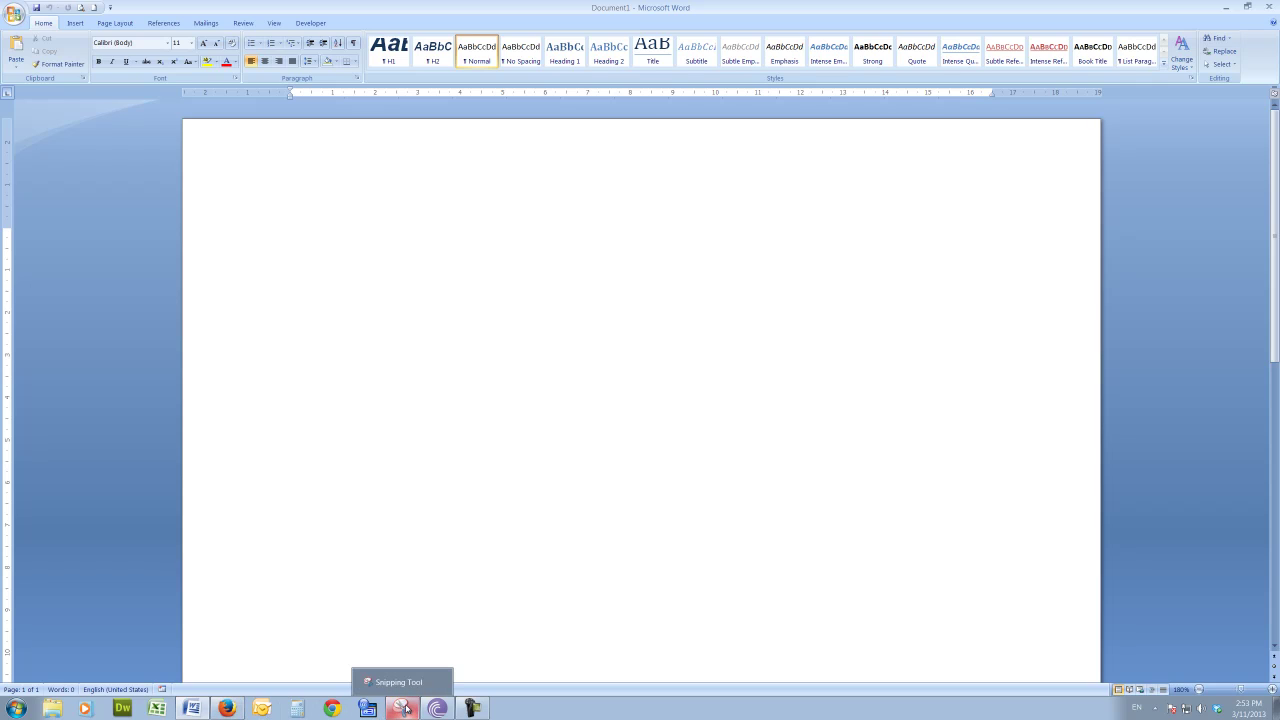
{"action": "left_click", "coordinate": [405, 708]}
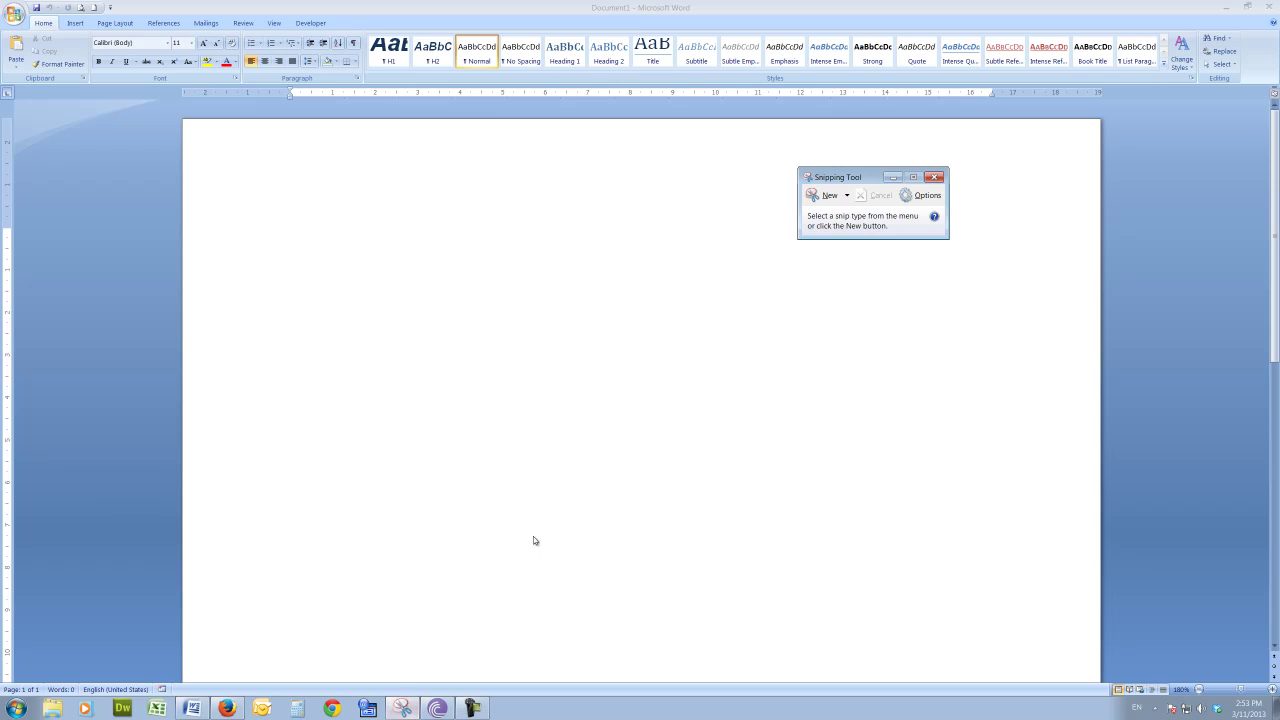
{"action": "left_click", "coordinate": [893, 177]}
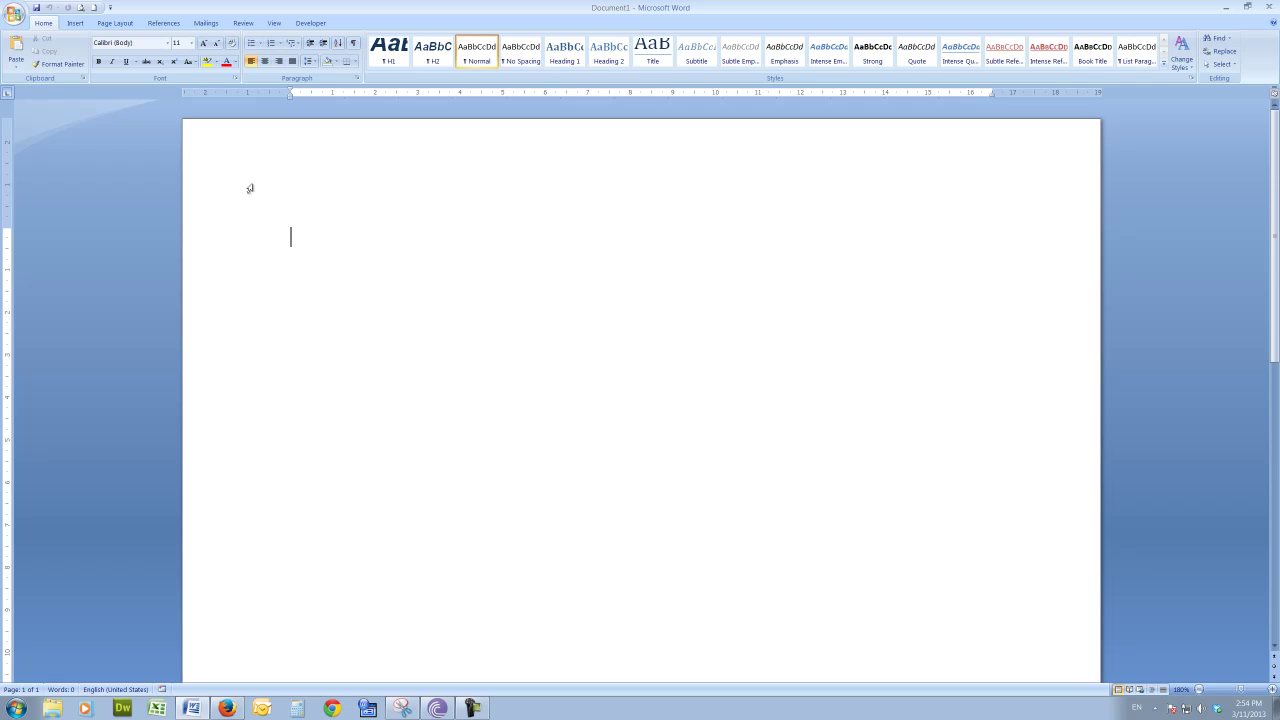
- Insert a Simple Text Box into the blank document and delete its placeholder text
{"action": "left_click", "coordinate": [76, 23]}
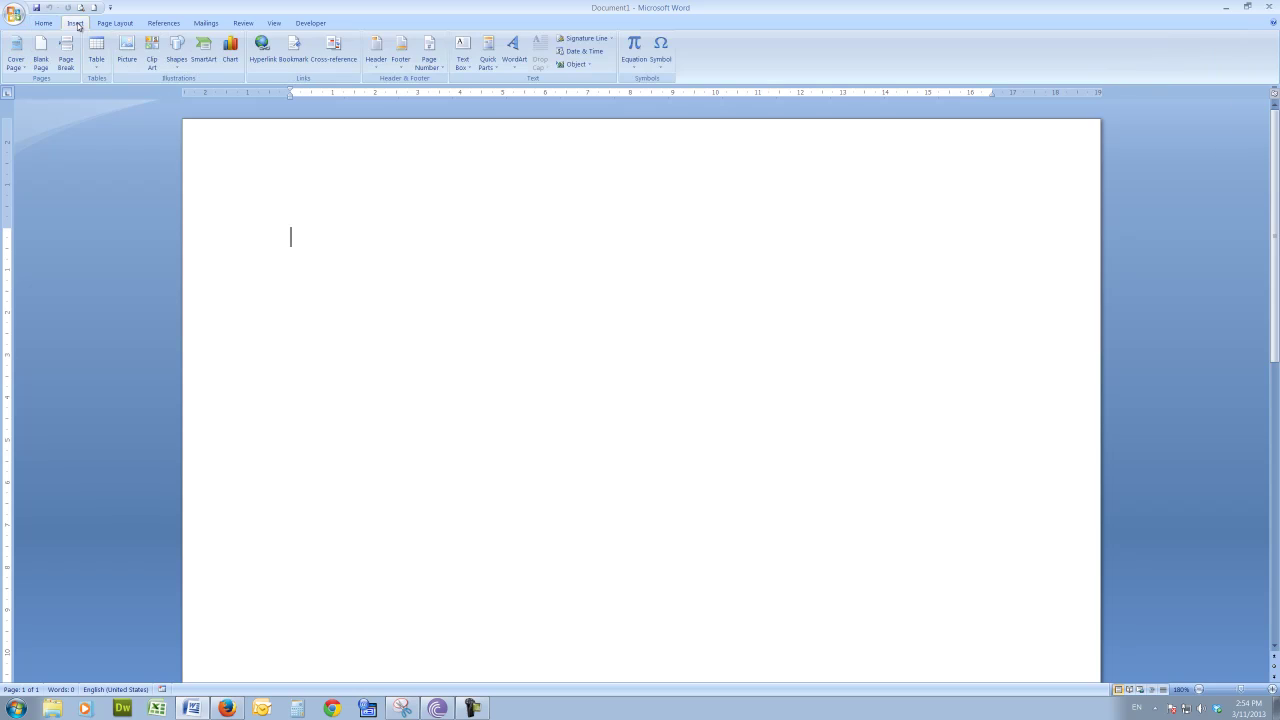
{"action": "left_click", "coordinate": [465, 47]}
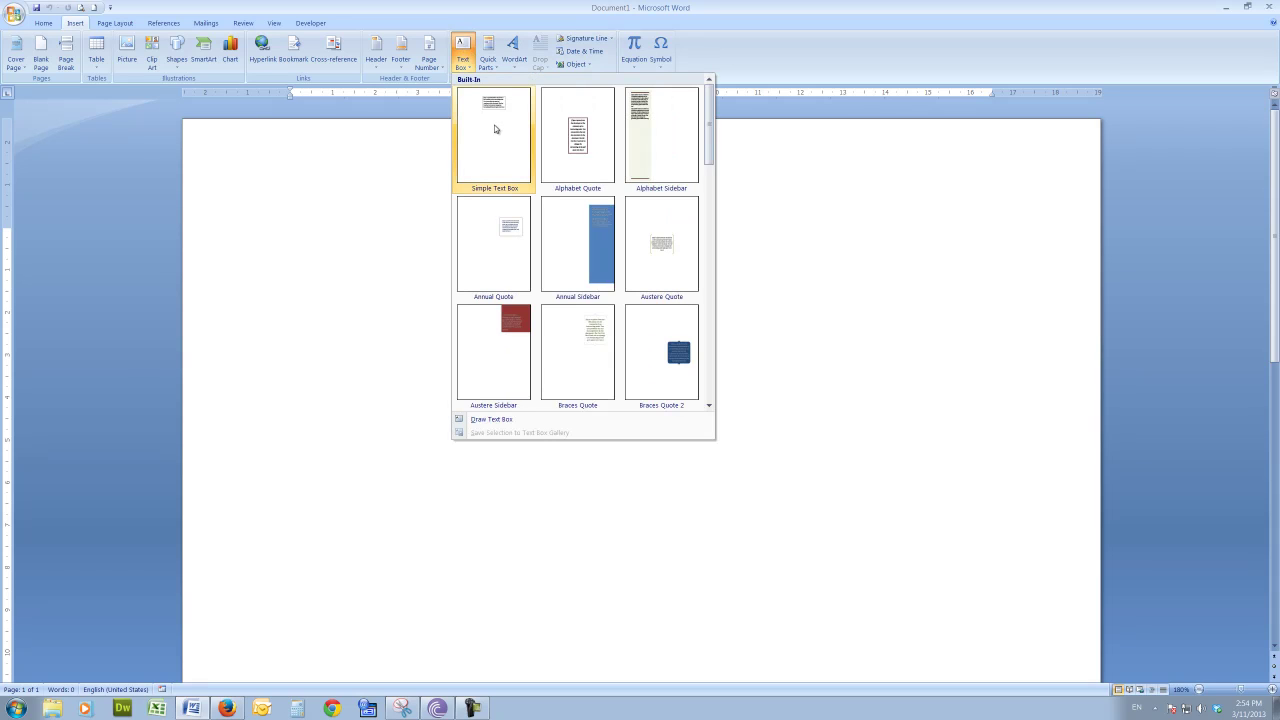
{"action": "left_click", "coordinate": [494, 128]}
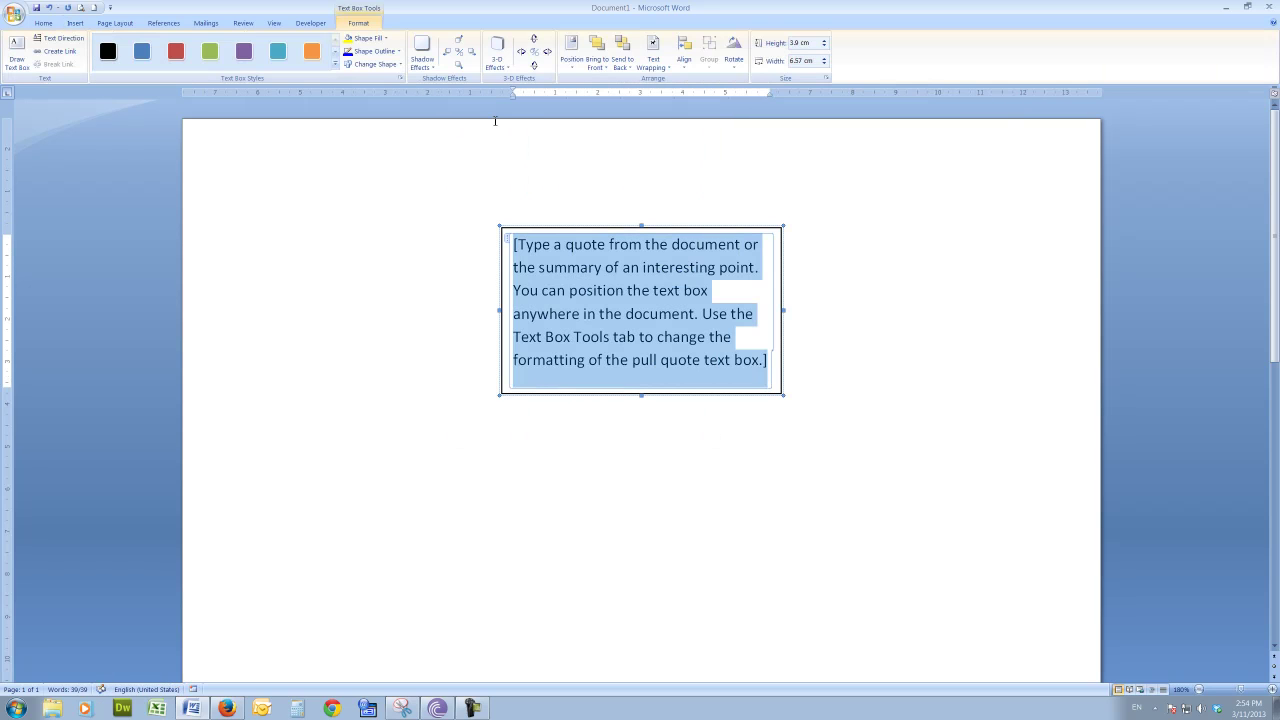
{"action": "key", "text": "Delete"}
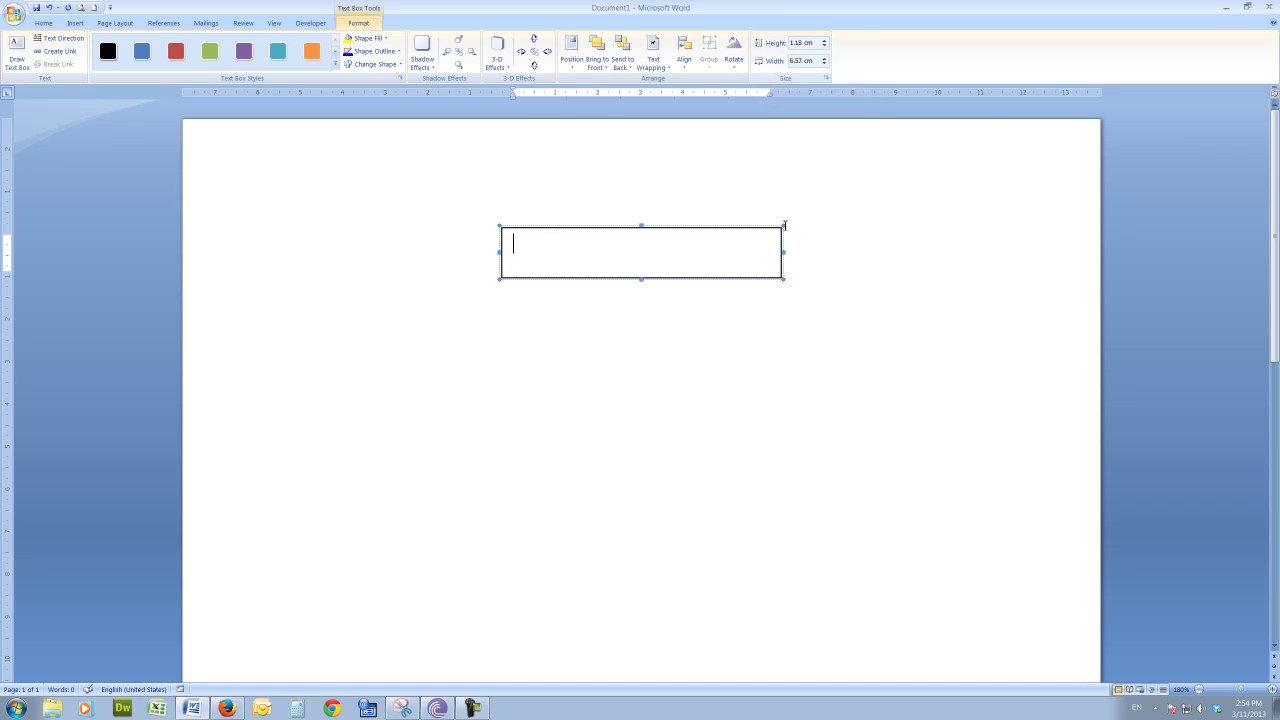
- Narrow the text box to about 4.05 cm and enter the text "©United Computers" in it
{"action": "left_click_drag", "start_coordinate": [784, 252], "coordinate": [676, 253]}
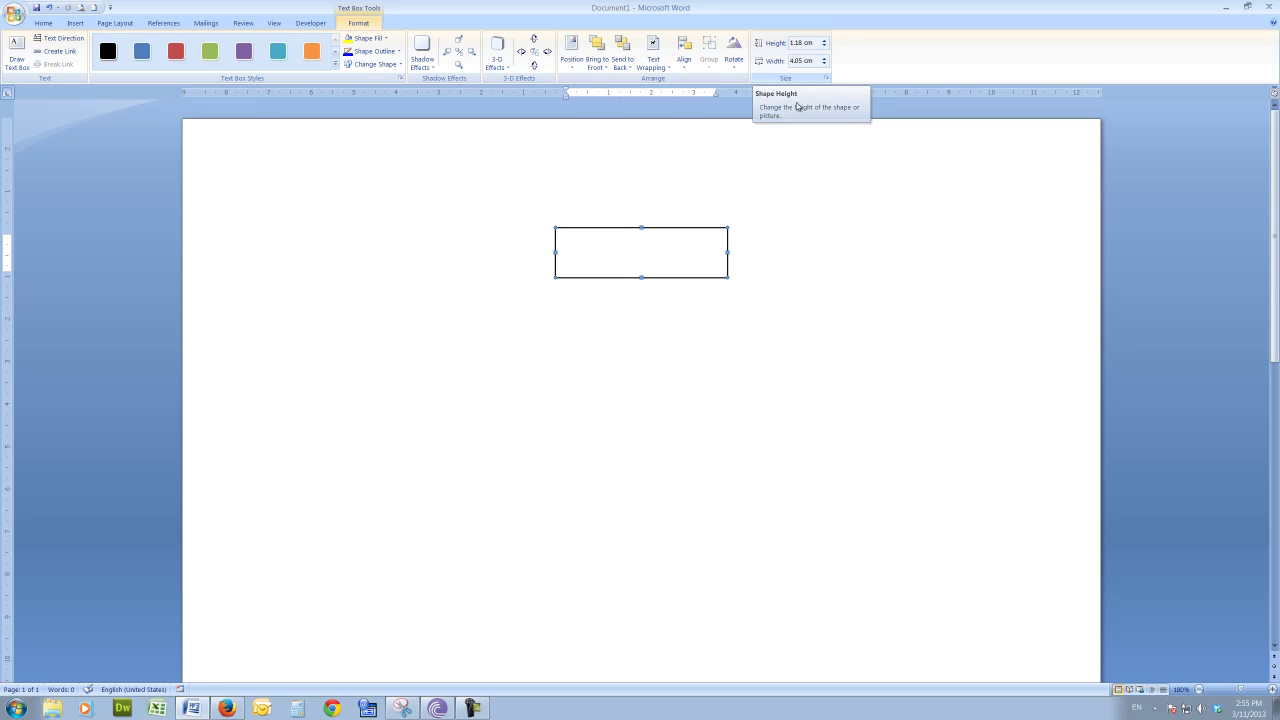
{"action": "left_click", "coordinate": [577, 249]}
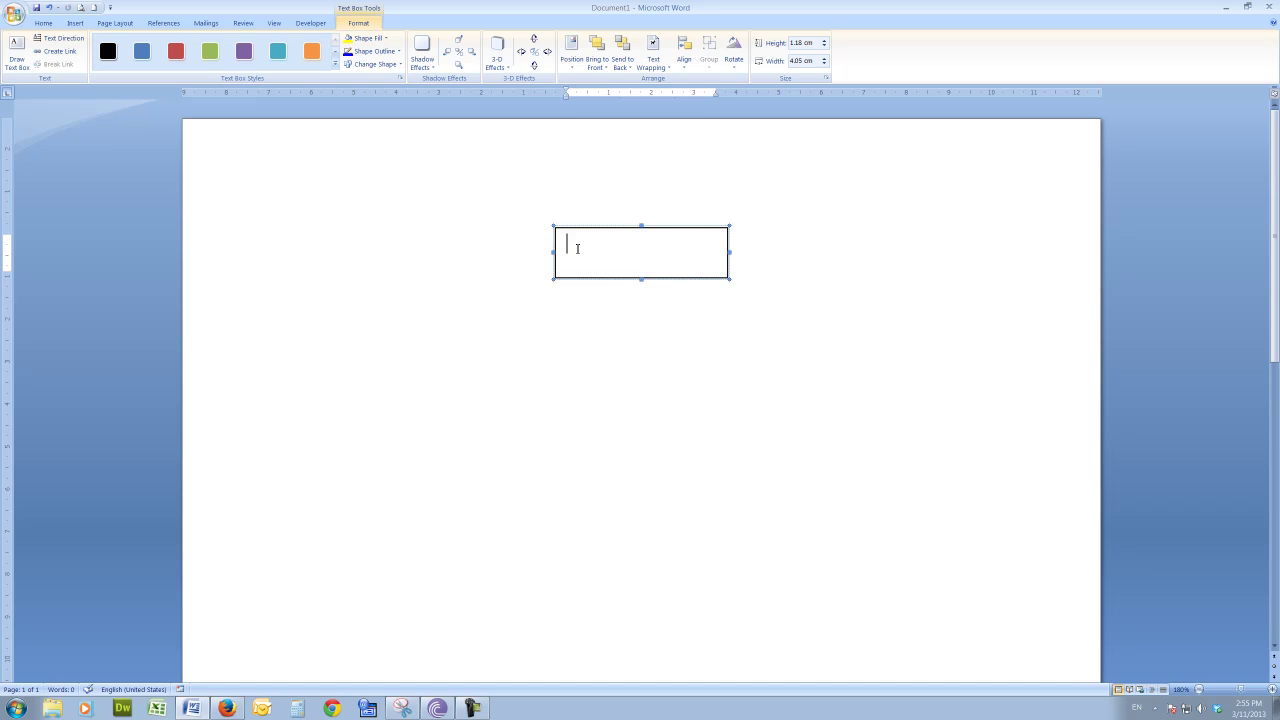
{"action": "type", "text": "(G"}
{"action": "type", "text": ")"}
{"action": "type", "text": "Unite"}
{"action": "type", "text": "d "}
{"action": "type", "text": "Computers"}
- Resize the text box to fit its text on one line, about 0.99 cm high and 4.06 cm wide
{"action": "left_click_drag", "start_coordinate": [643, 281], "coordinate": [643, 270]}
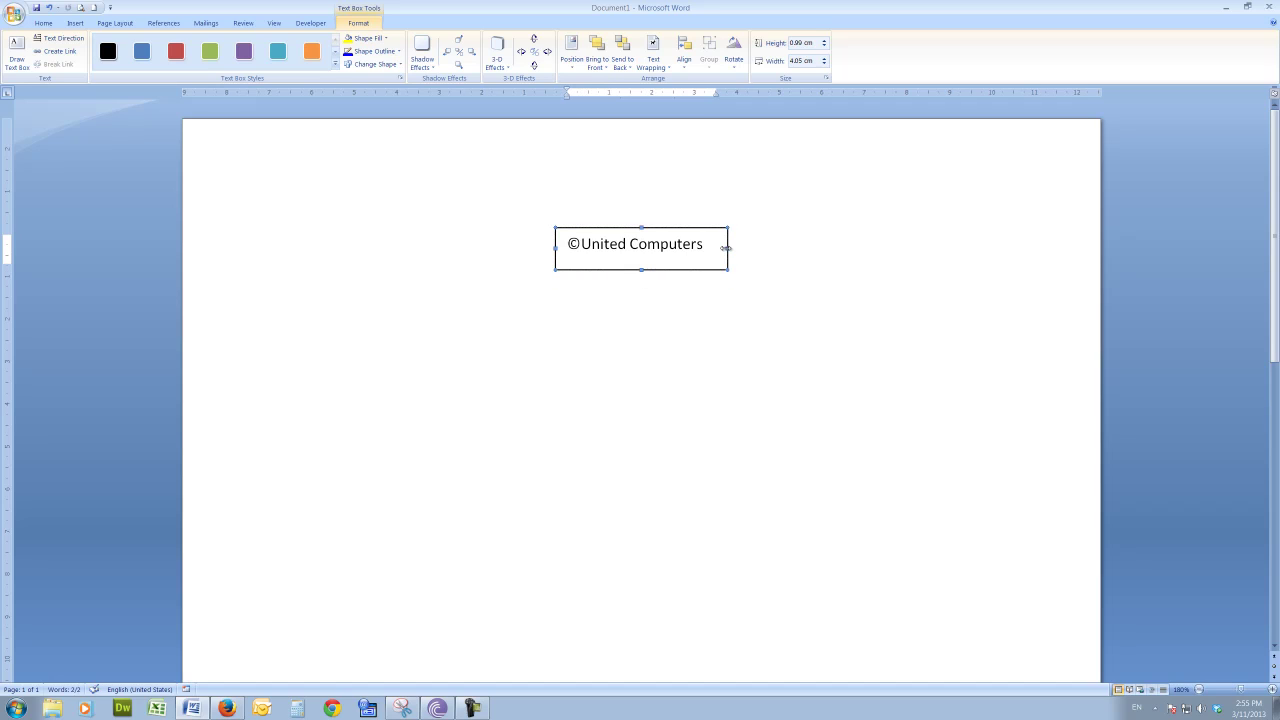
{"action": "left_click_drag", "start_coordinate": [726, 248], "coordinate": [714, 249]}
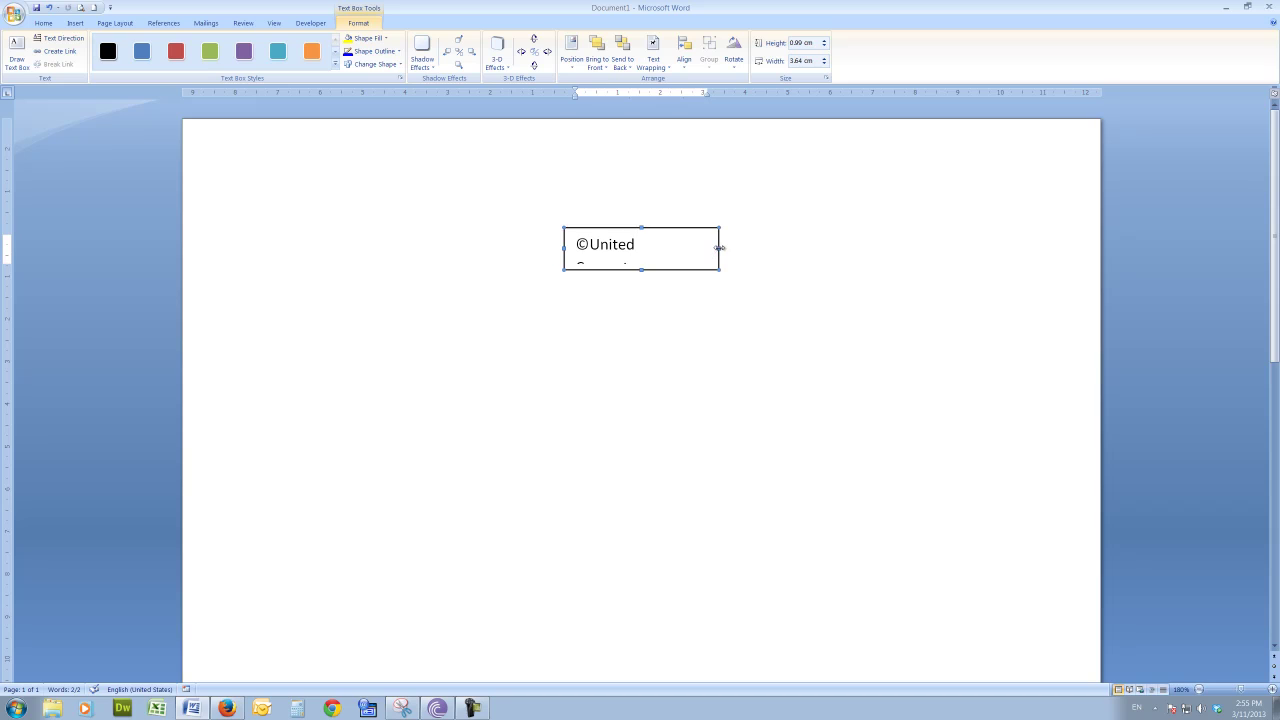
{"action": "left_click_drag", "start_coordinate": [719, 248], "coordinate": [738, 248]}
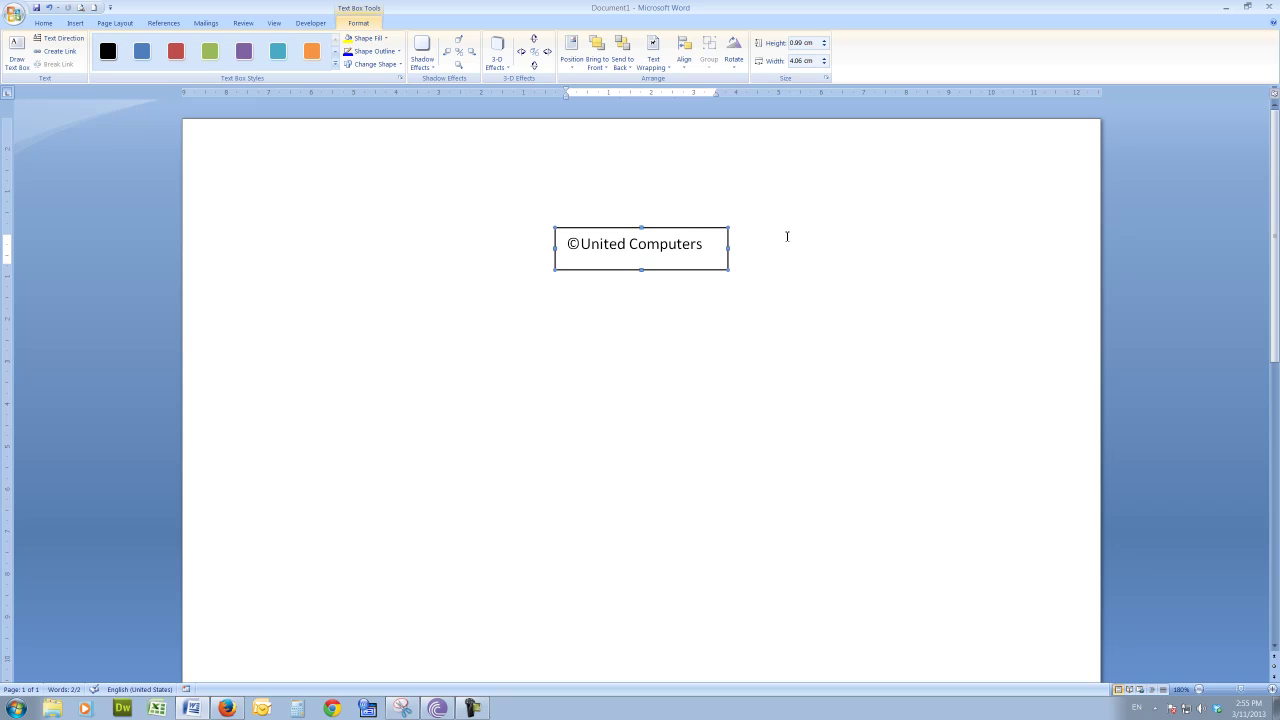
{"action": "left_click", "coordinate": [352, 535]}
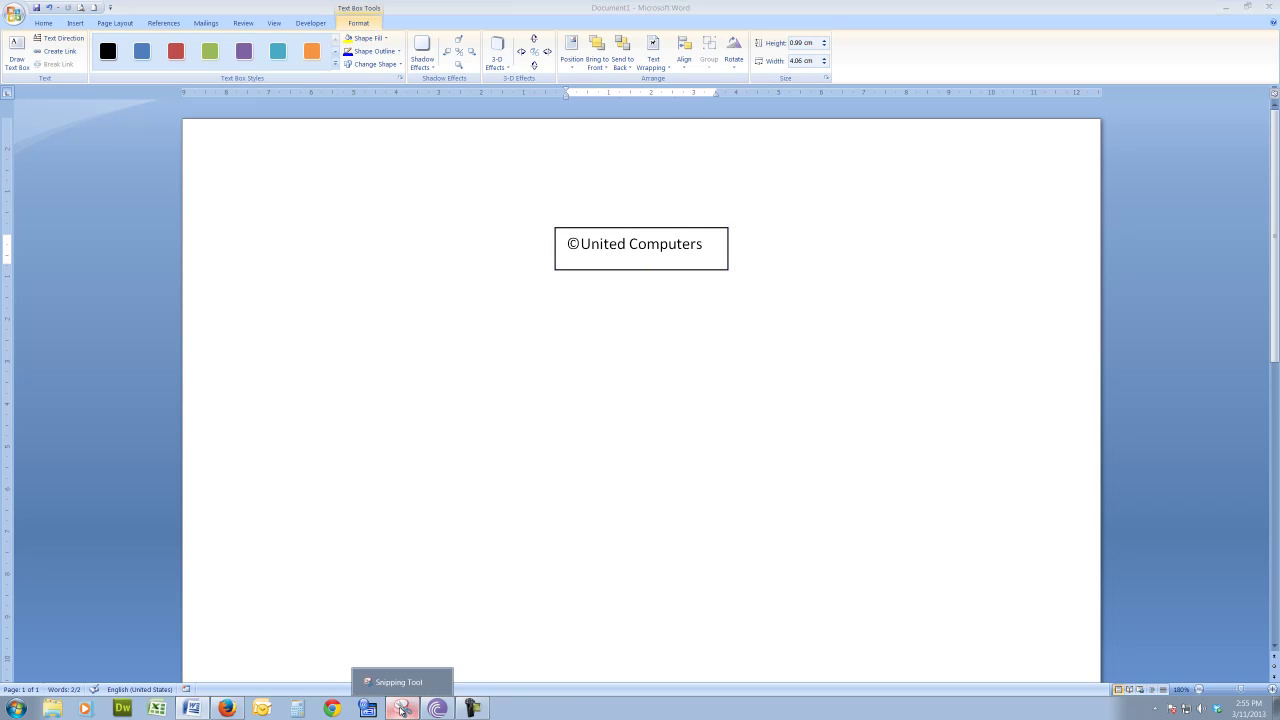
{"action": "left_click", "coordinate": [401, 709]}
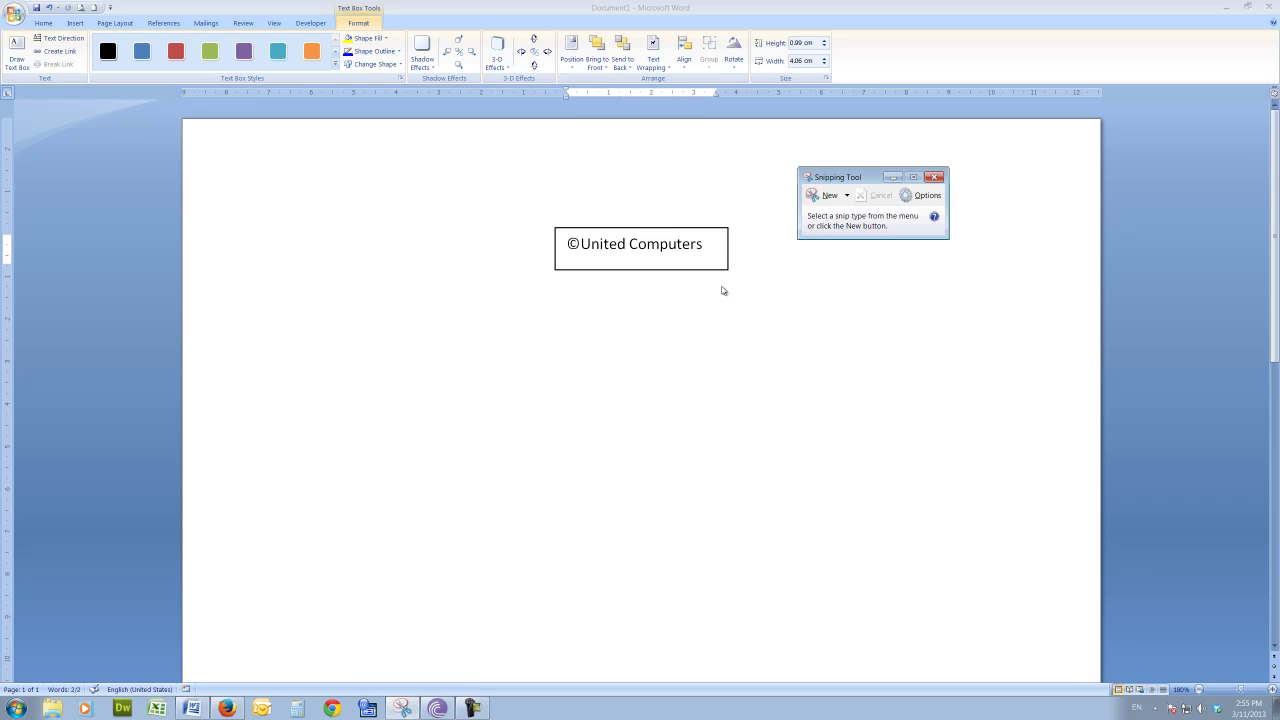
{"action": "left_click", "coordinate": [829, 197]}
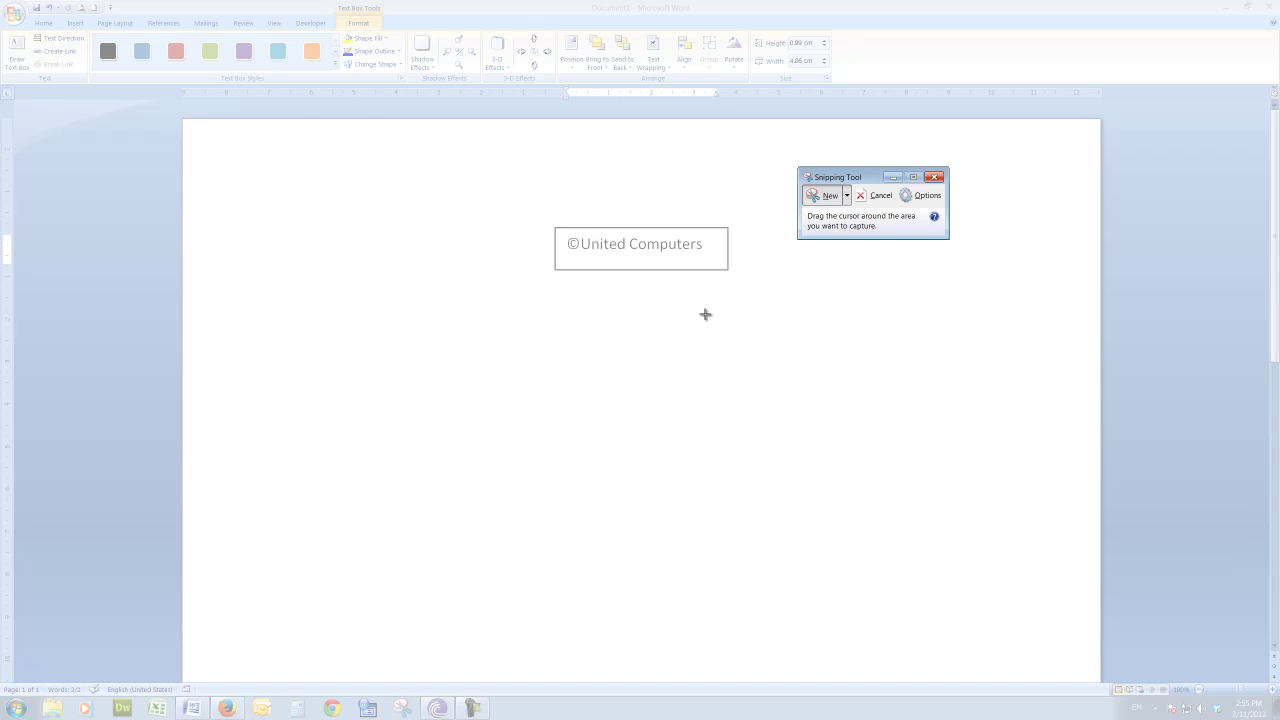
{"action": "key", "text": "Escape"}
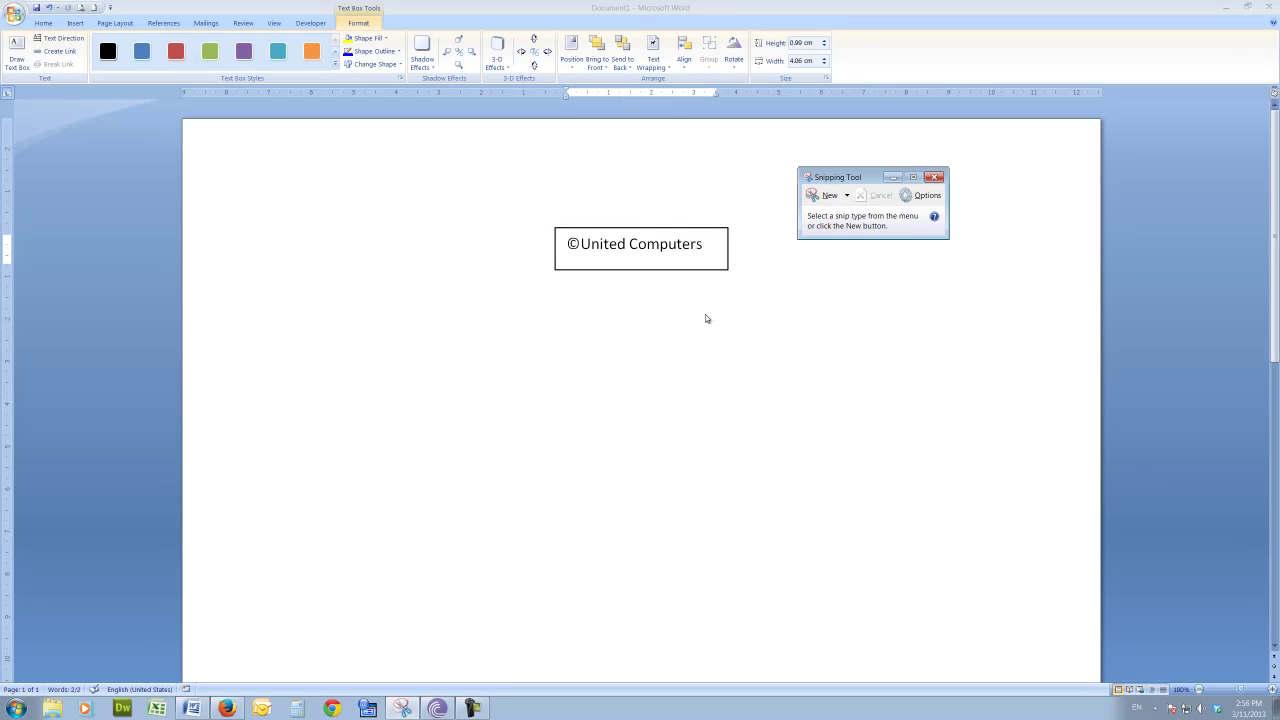
- Format the "©United Computers" text in the text box as red, bold and italic
{"action": "left_click", "coordinate": [704, 245]}
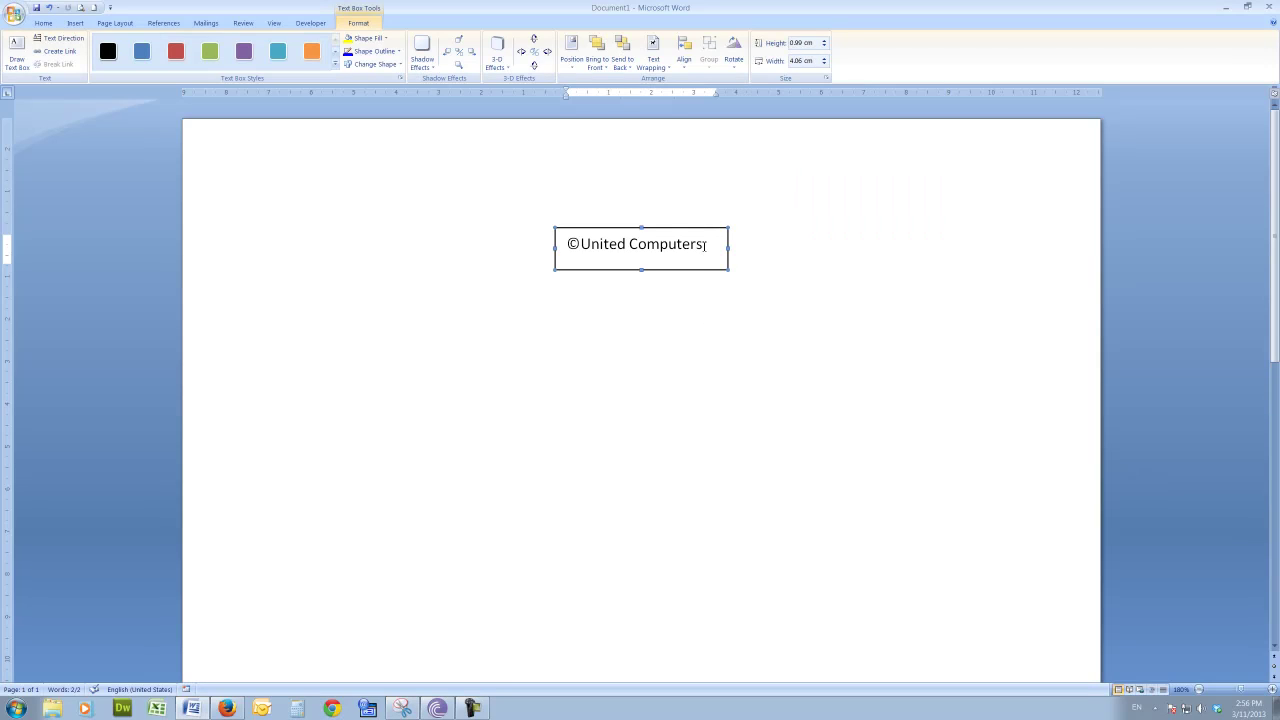
{"action": "left_click_drag", "start_coordinate": [567, 244], "coordinate": [710, 248]}
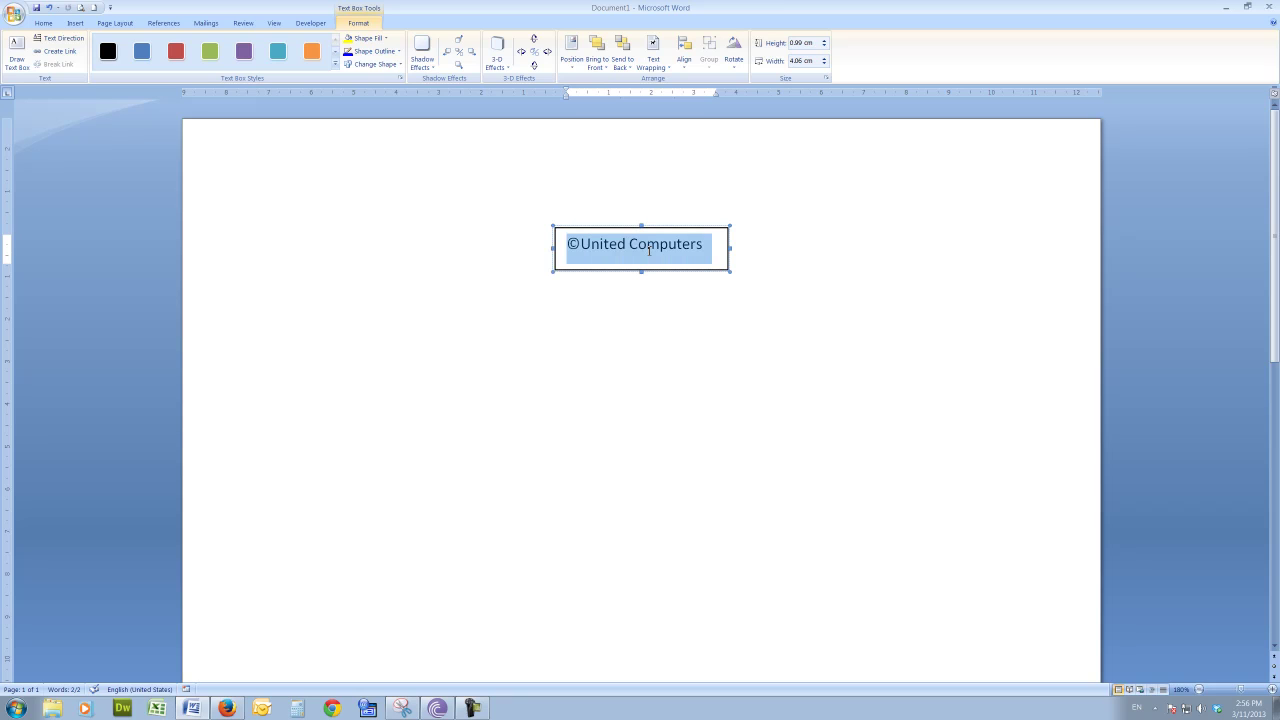
{"action": "left_click", "coordinate": [50, 26]}
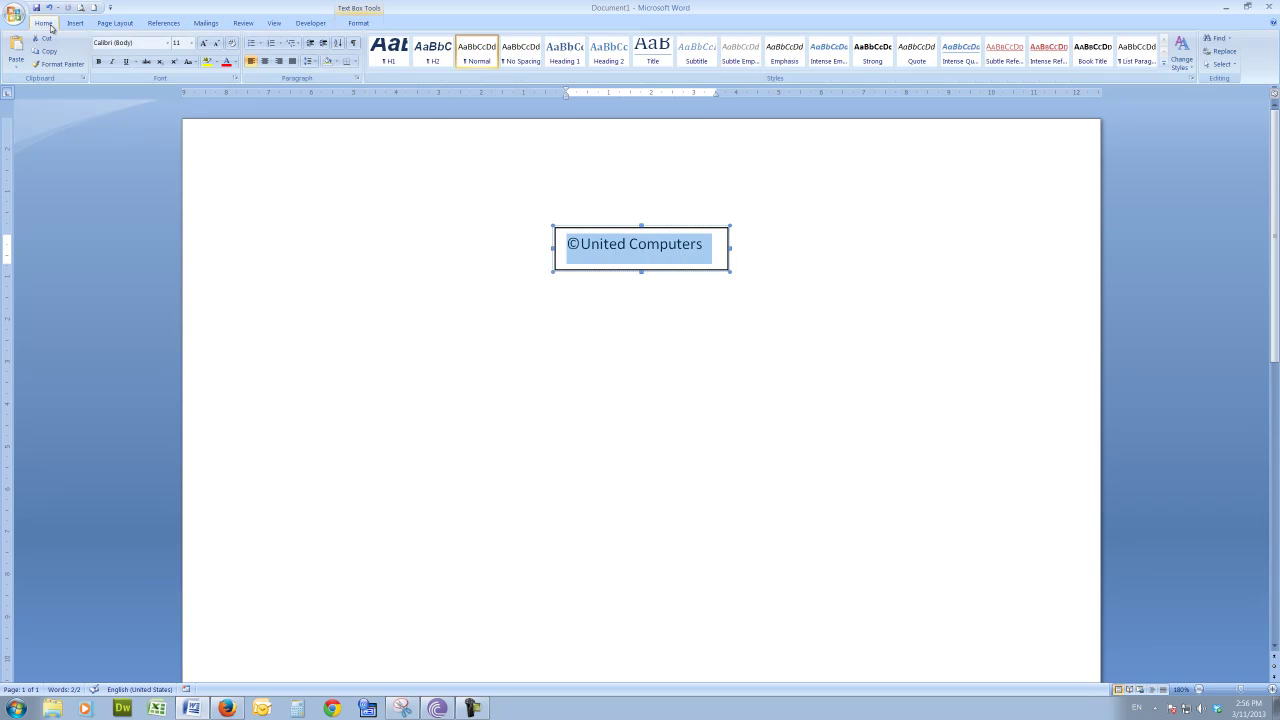
{"action": "left_click", "coordinate": [227, 62]}
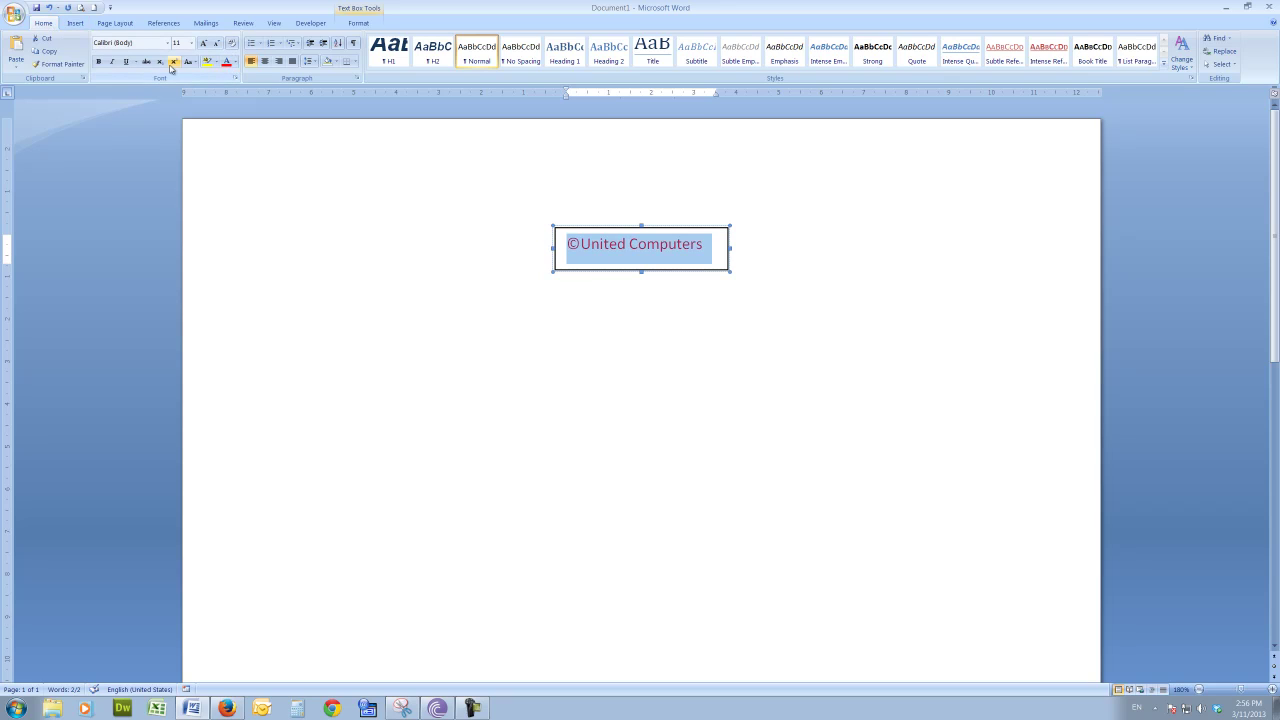
{"action": "left_click", "coordinate": [99, 62]}
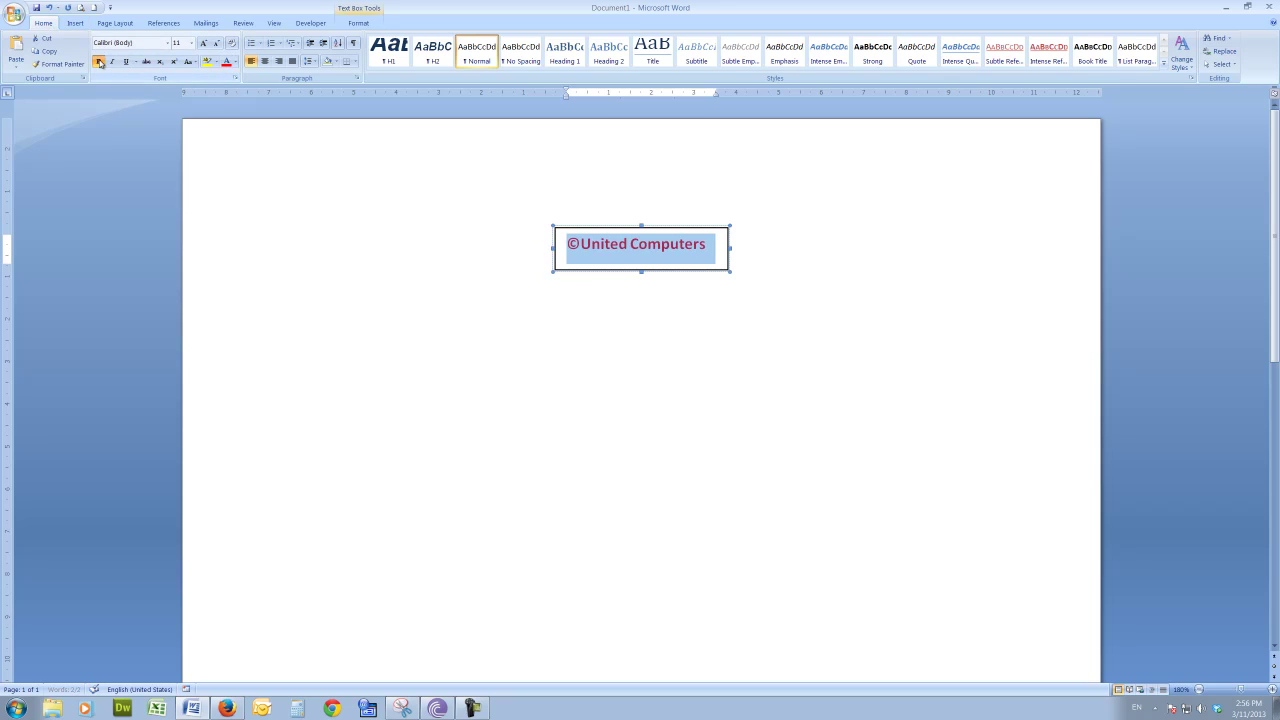
{"action": "left_click", "coordinate": [113, 62]}
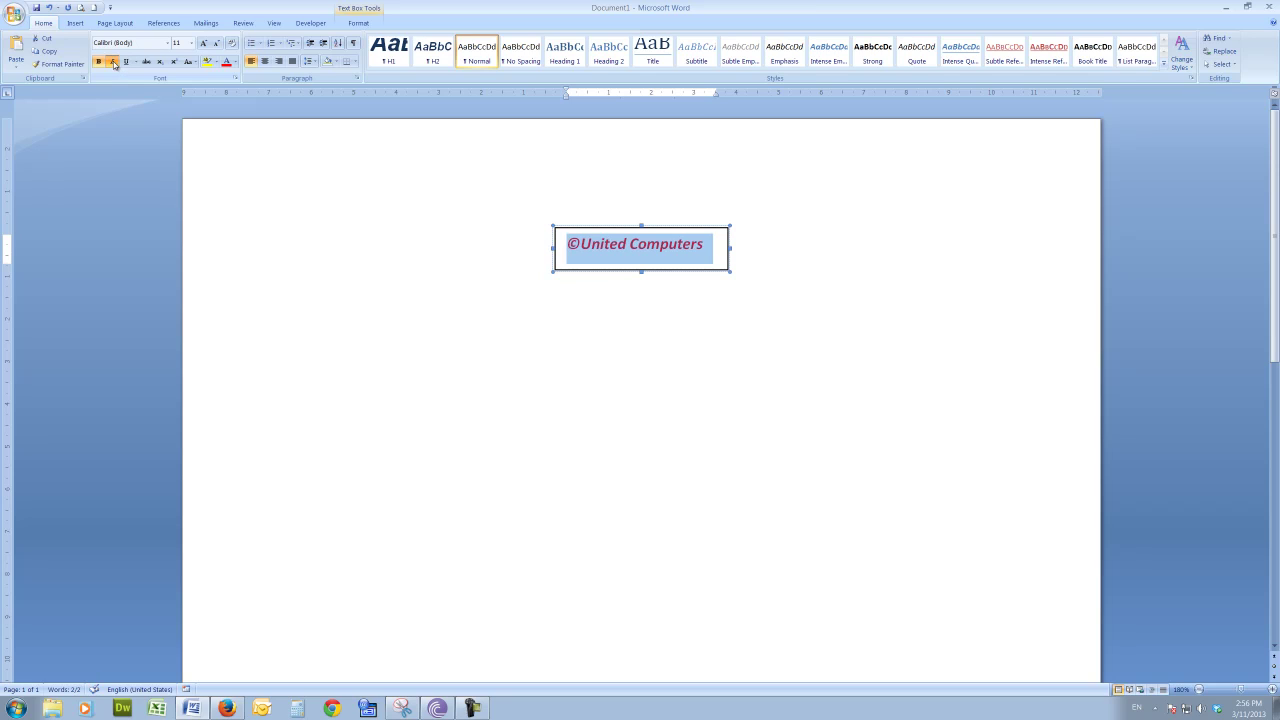
{"action": "left_click", "coordinate": [870, 254]}
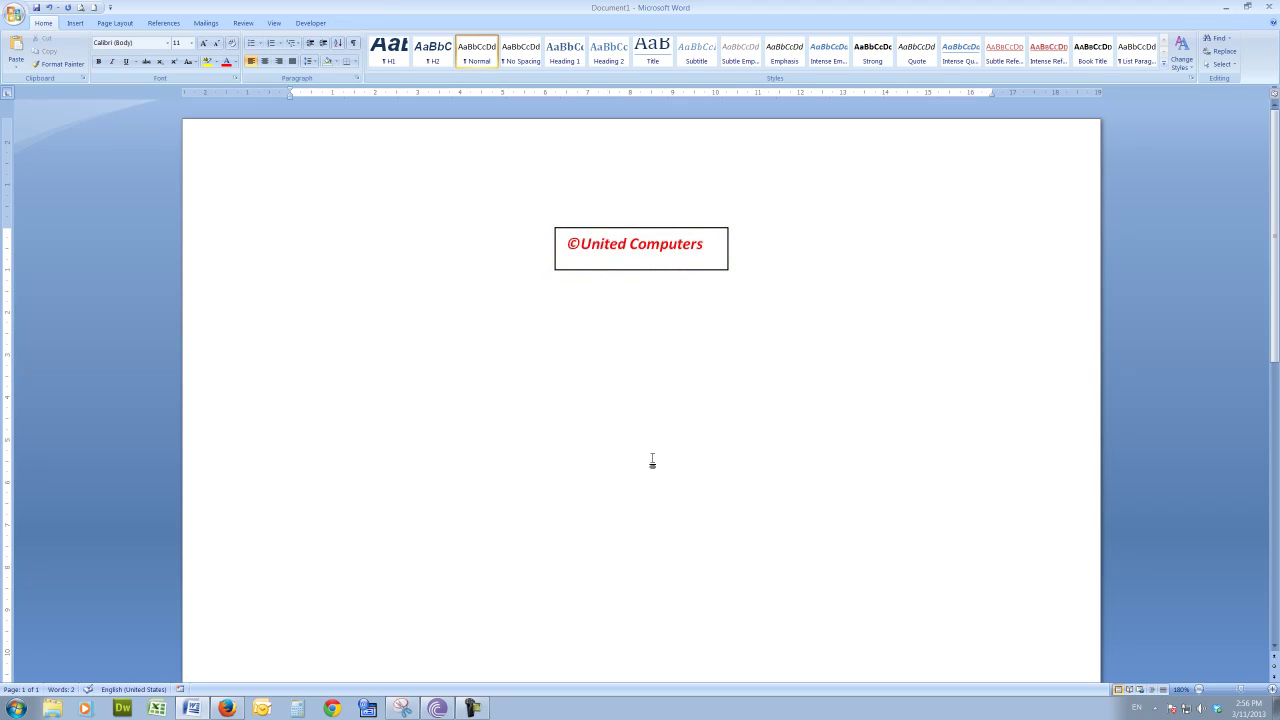
- Capture a new snip of the "©United Computers" text with Snipping Tool, staying inside the text box border
{"action": "left_click", "coordinate": [403, 709]}
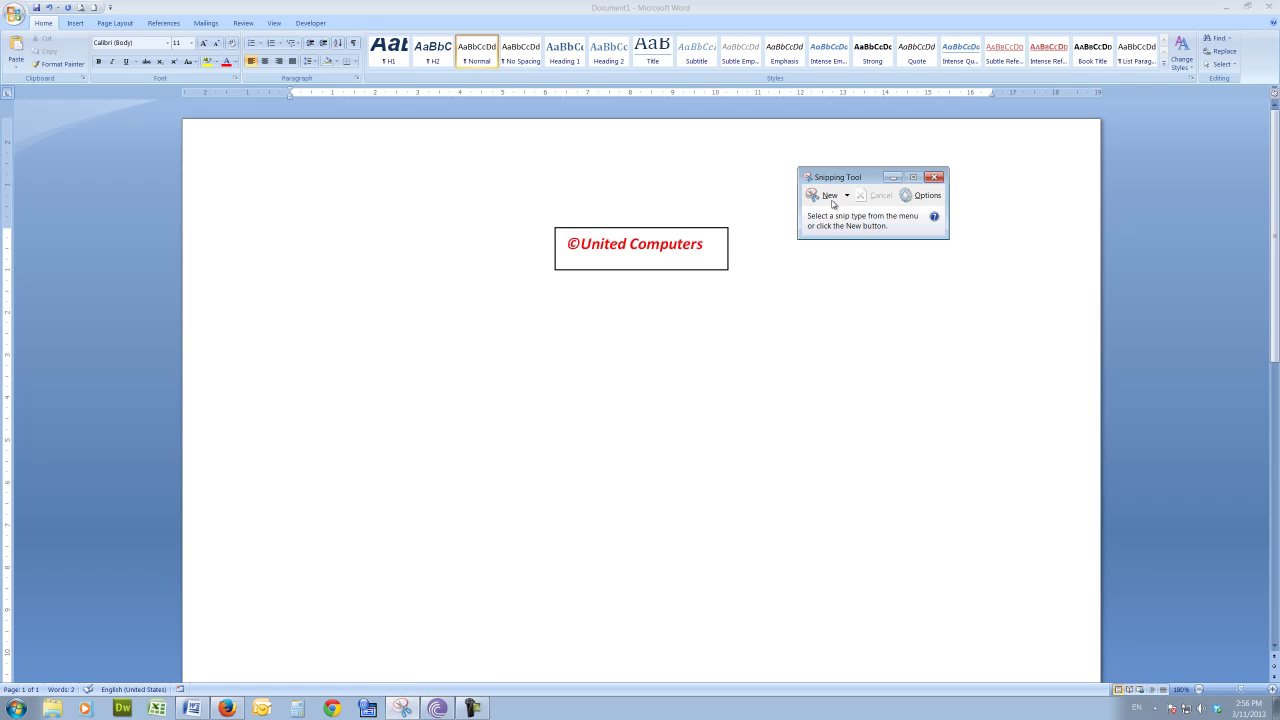
{"action": "left_click", "coordinate": [830, 197]}
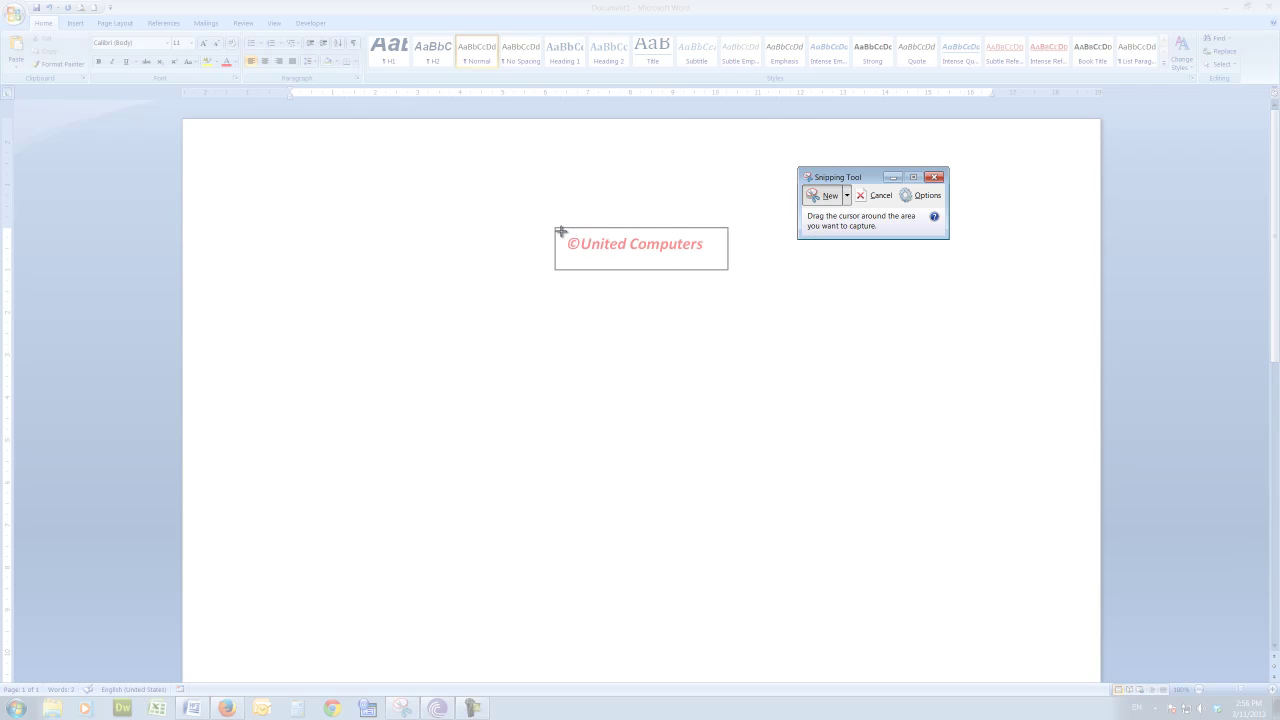
{"action": "left_click_drag", "start_coordinate": [557, 230], "coordinate": [712, 261]}
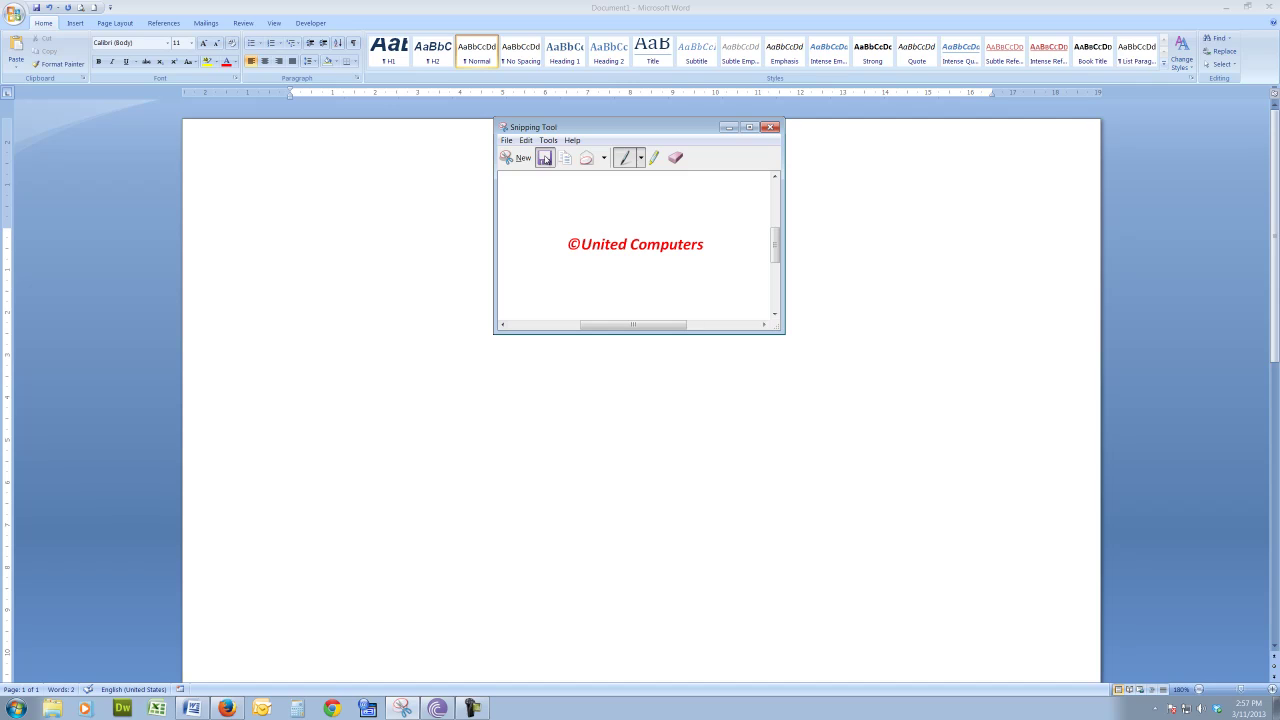
- Save the snip to the Desktop as a GIF file named "Watermark"
{"action": "left_click", "coordinate": [545, 158]}
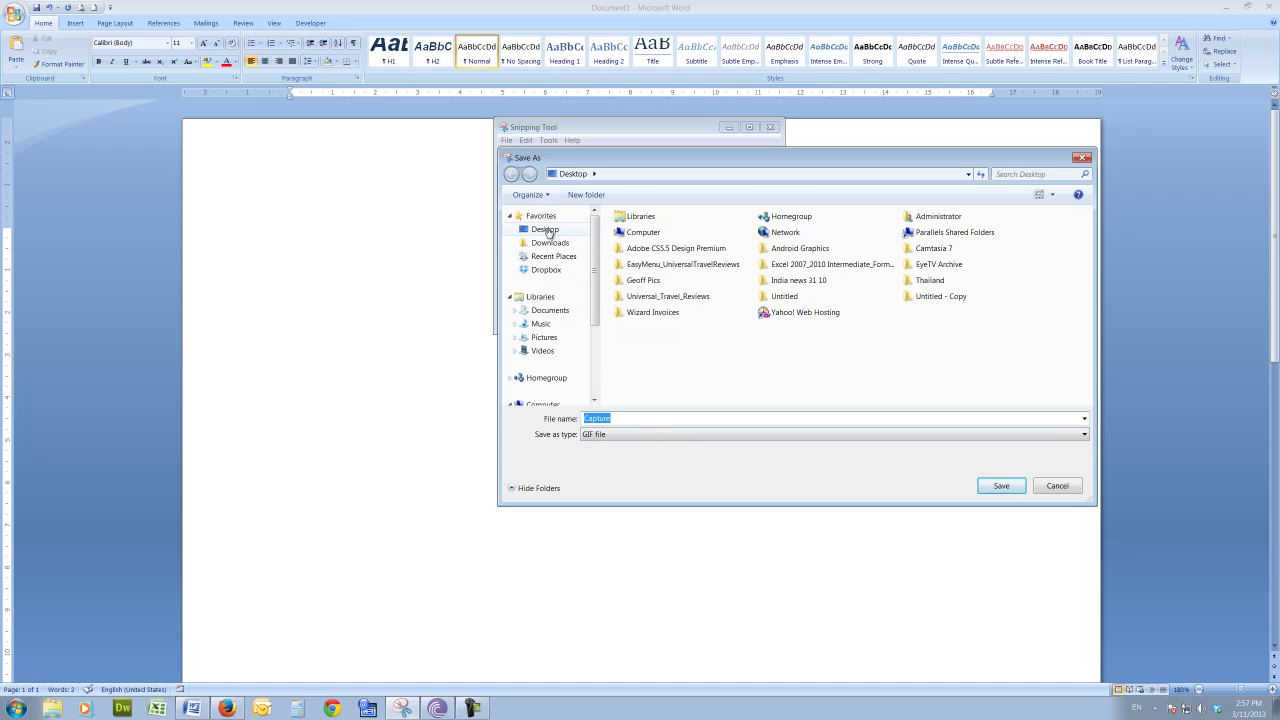
{"action": "left_click_drag", "start_coordinate": [547, 231], "coordinate": [545, 272]}
{"action": "left_click", "coordinate": [619, 419]}
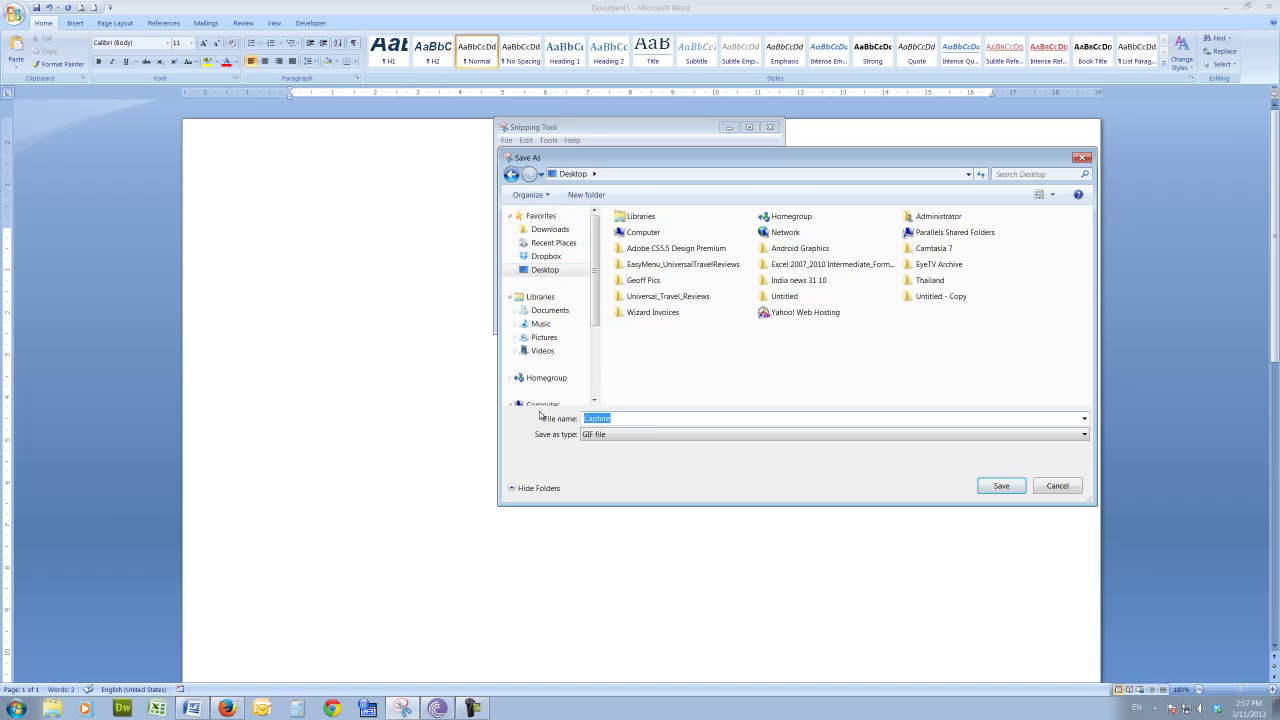
{"action": "type", "text": "Watermark"}
{"action": "left_click", "coordinate": [1085, 434]}
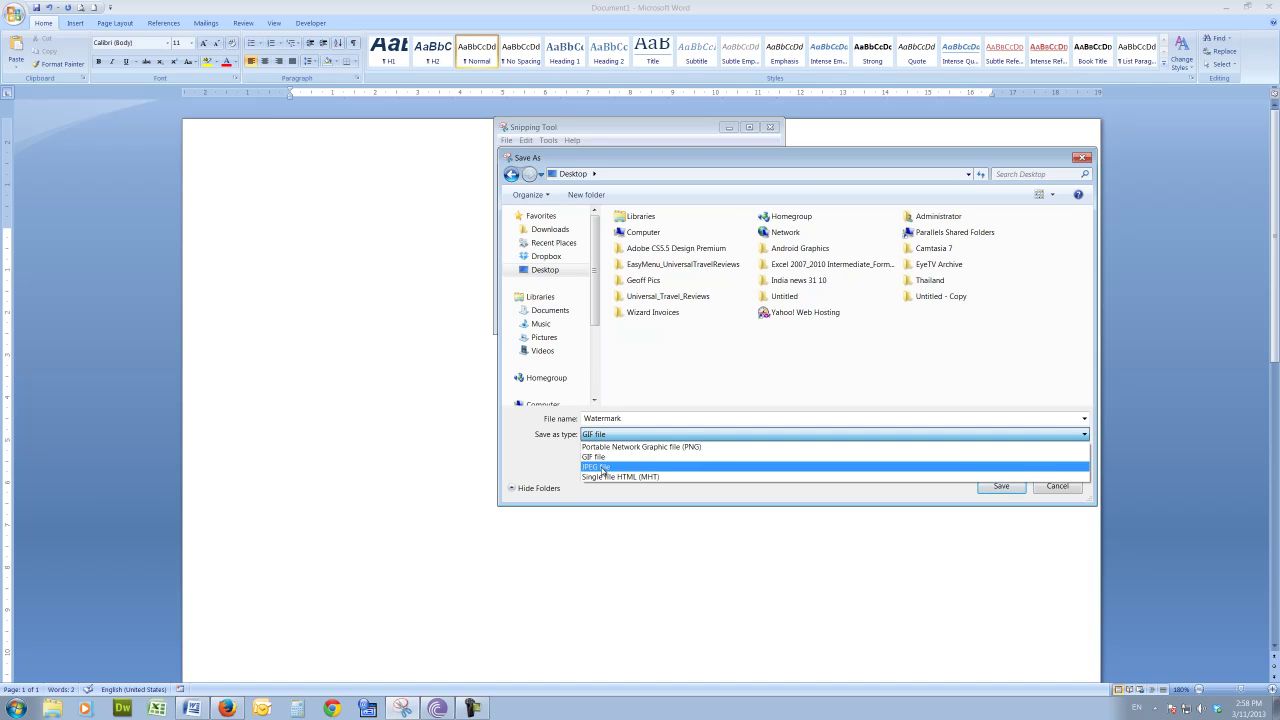
{"action": "left_click", "coordinate": [965, 387]}
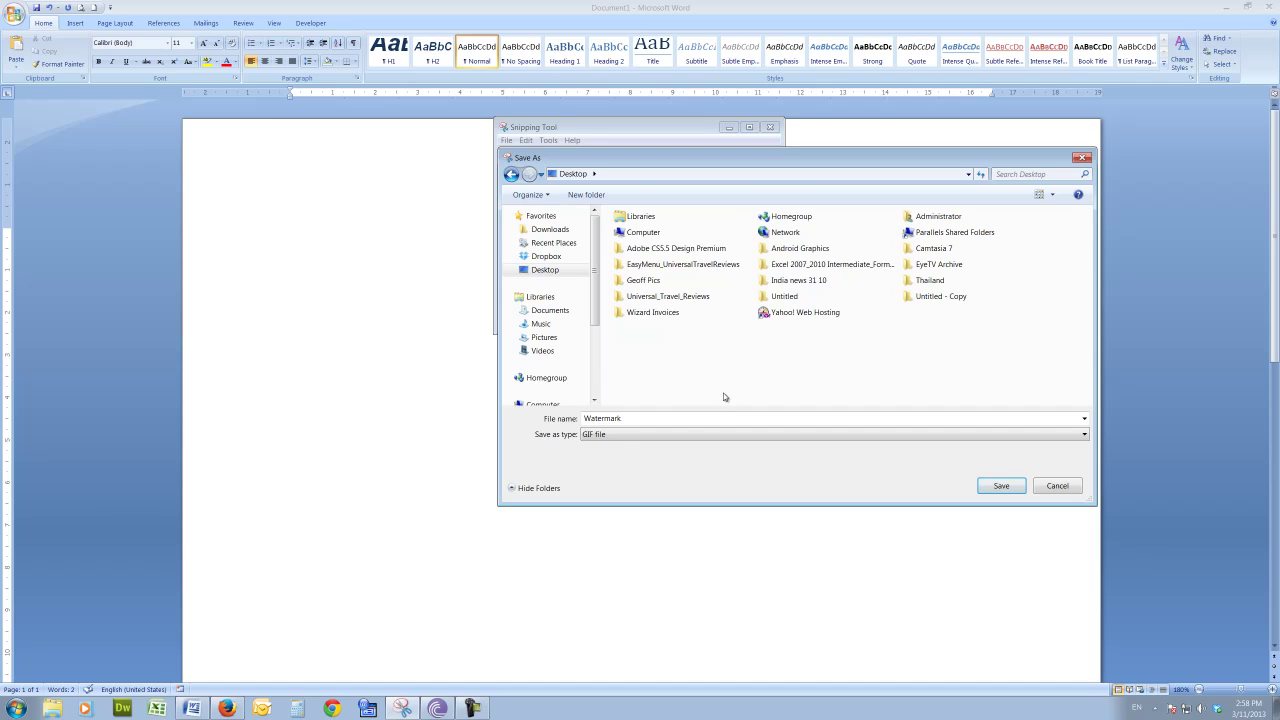
{"action": "left_click", "coordinate": [1000, 487]}
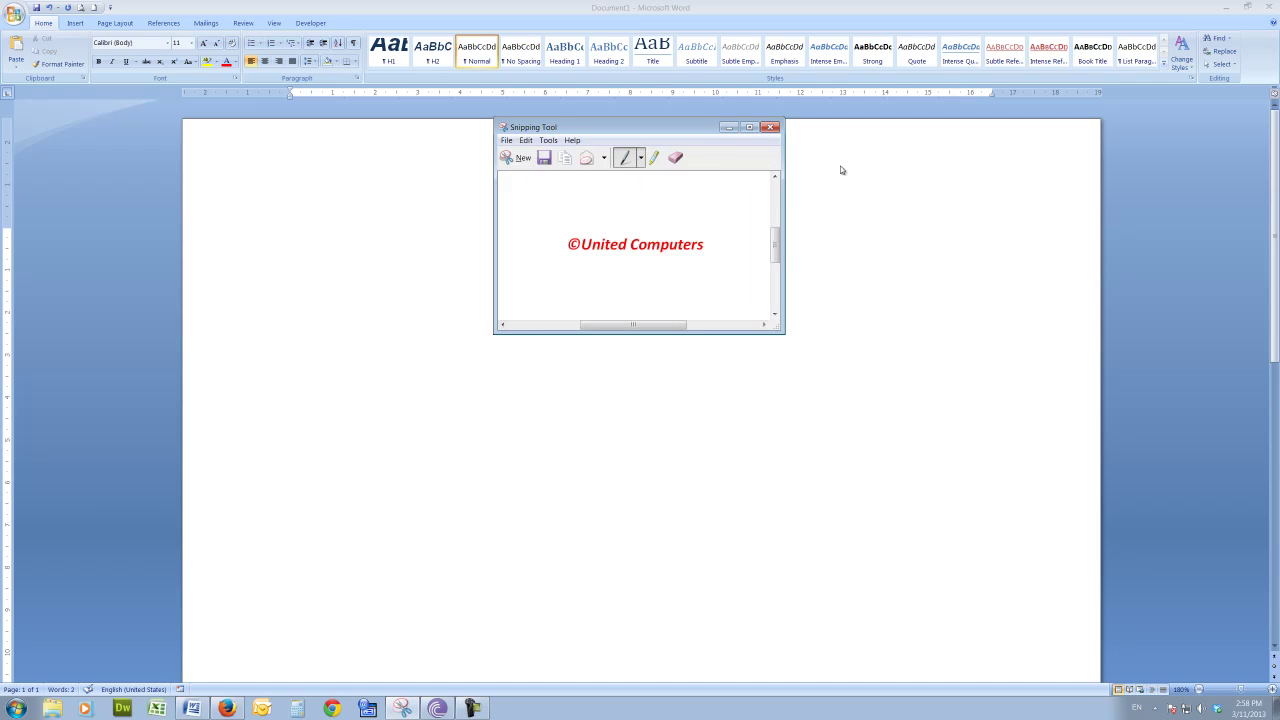
- Close Snipping Tool and close the Word document without saving its changes
{"action": "left_click", "coordinate": [769, 127]}
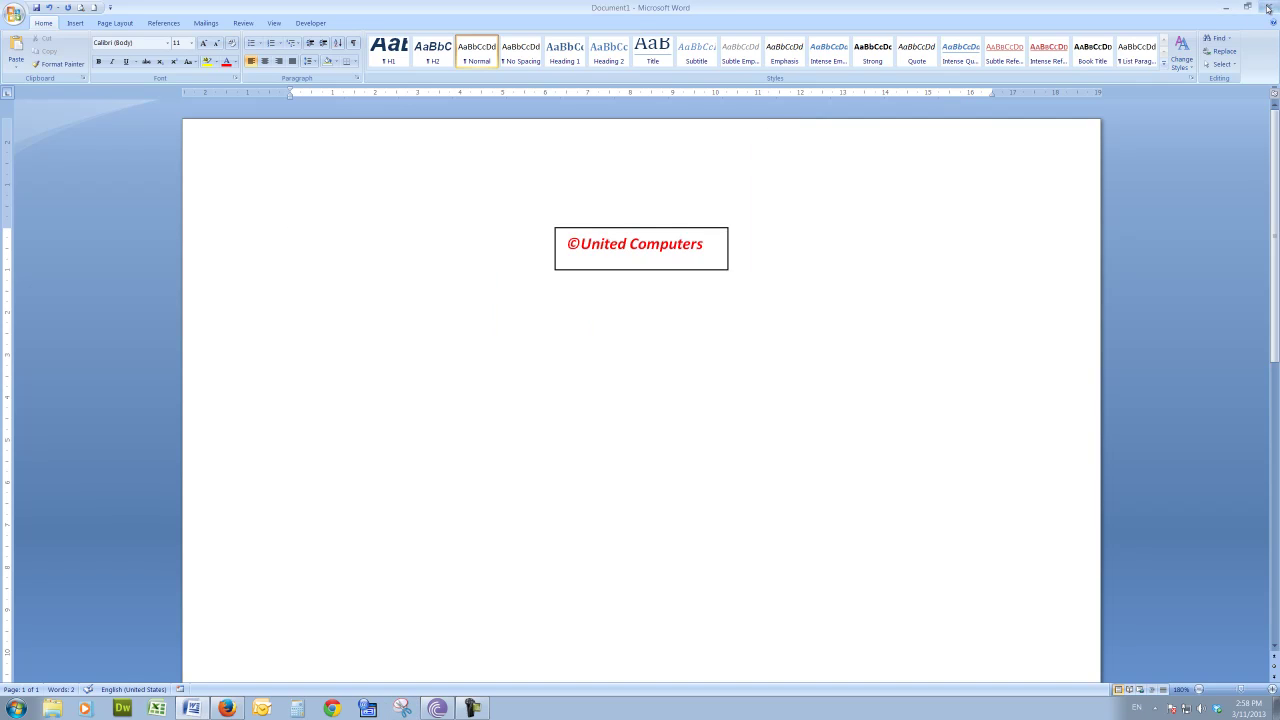
{"action": "left_click", "coordinate": [1268, 8]}
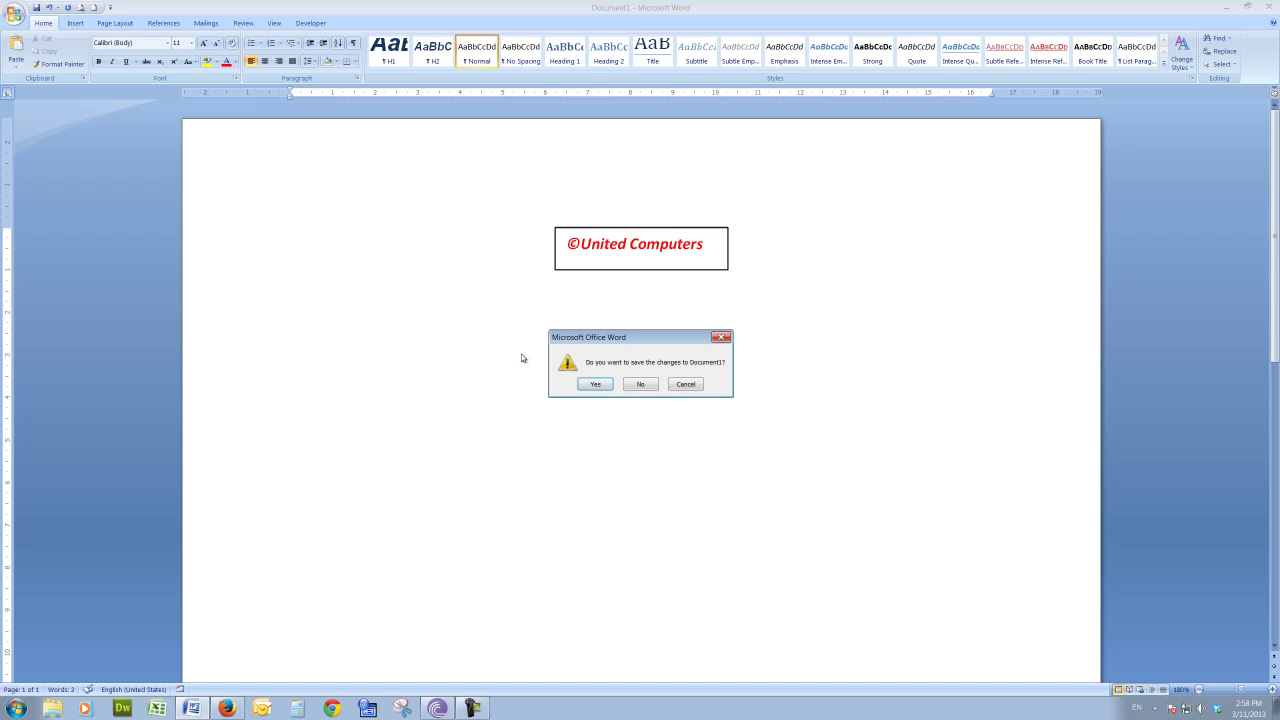
{"action": "left_click", "coordinate": [640, 384]}
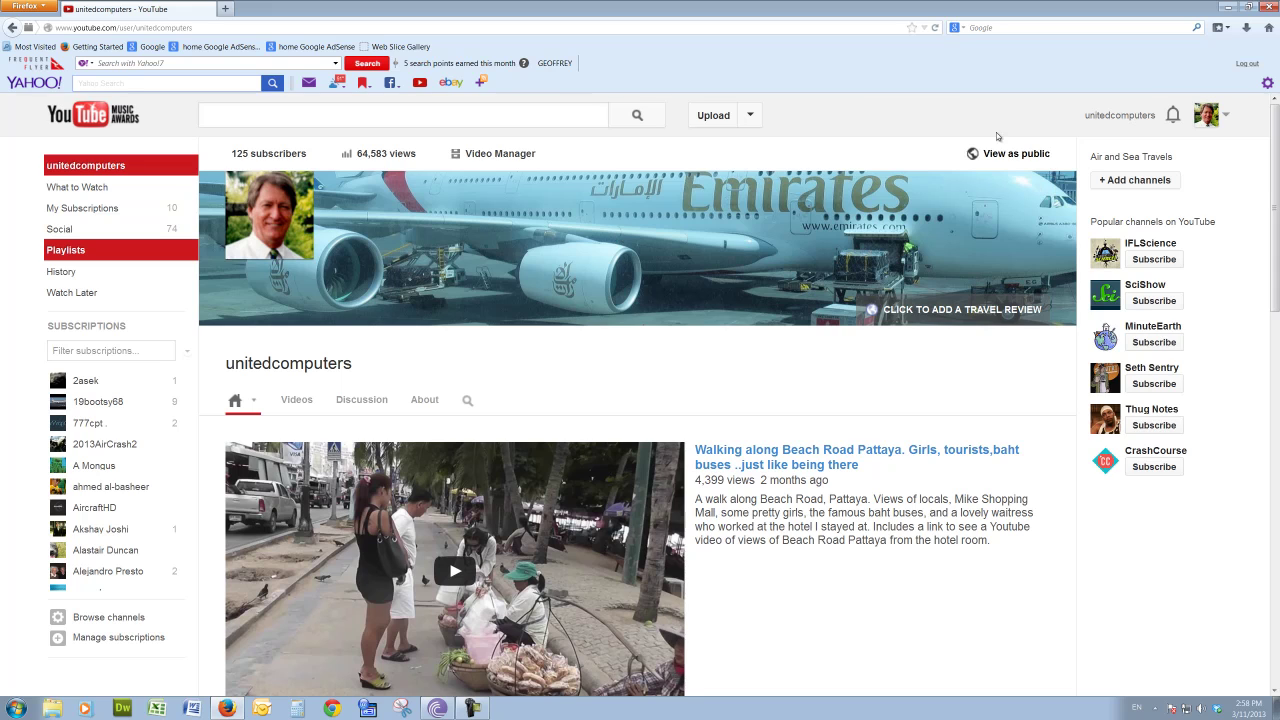
- Open the InVideo Programming page in the YouTube channel's settings
{"action": "left_click", "coordinate": [1227, 118]}
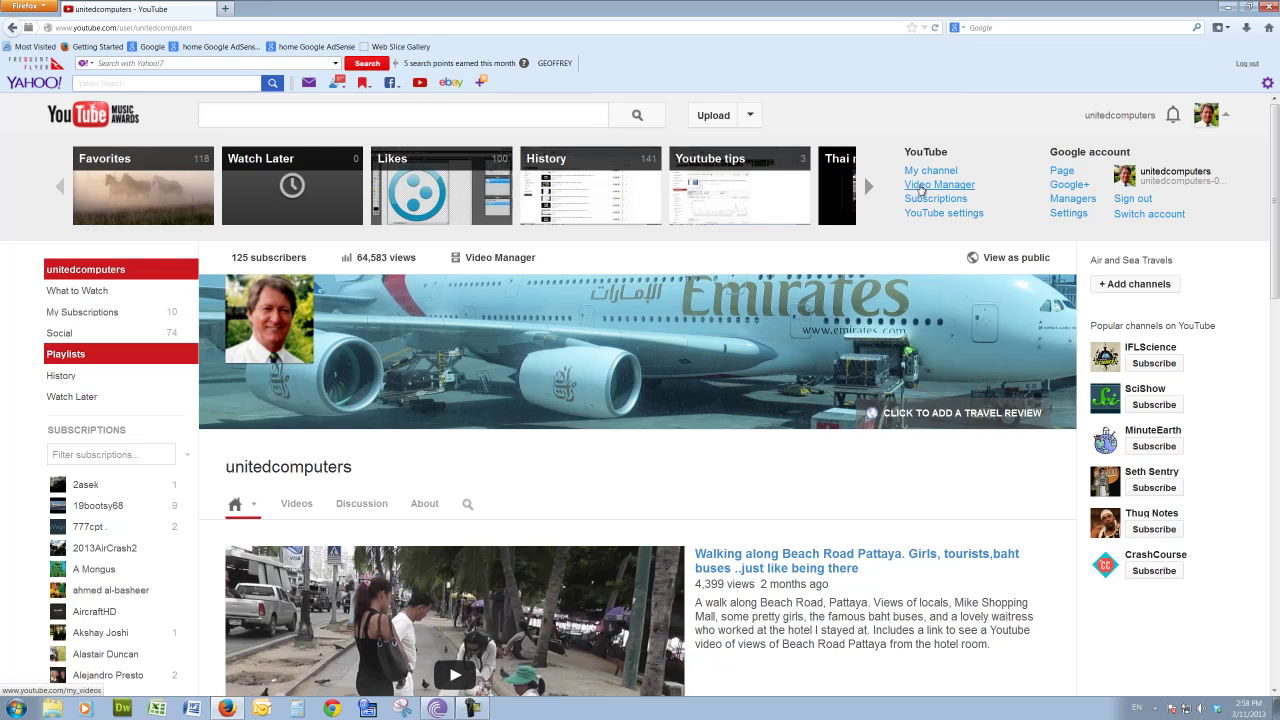
{"action": "left_click", "coordinate": [920, 190]}
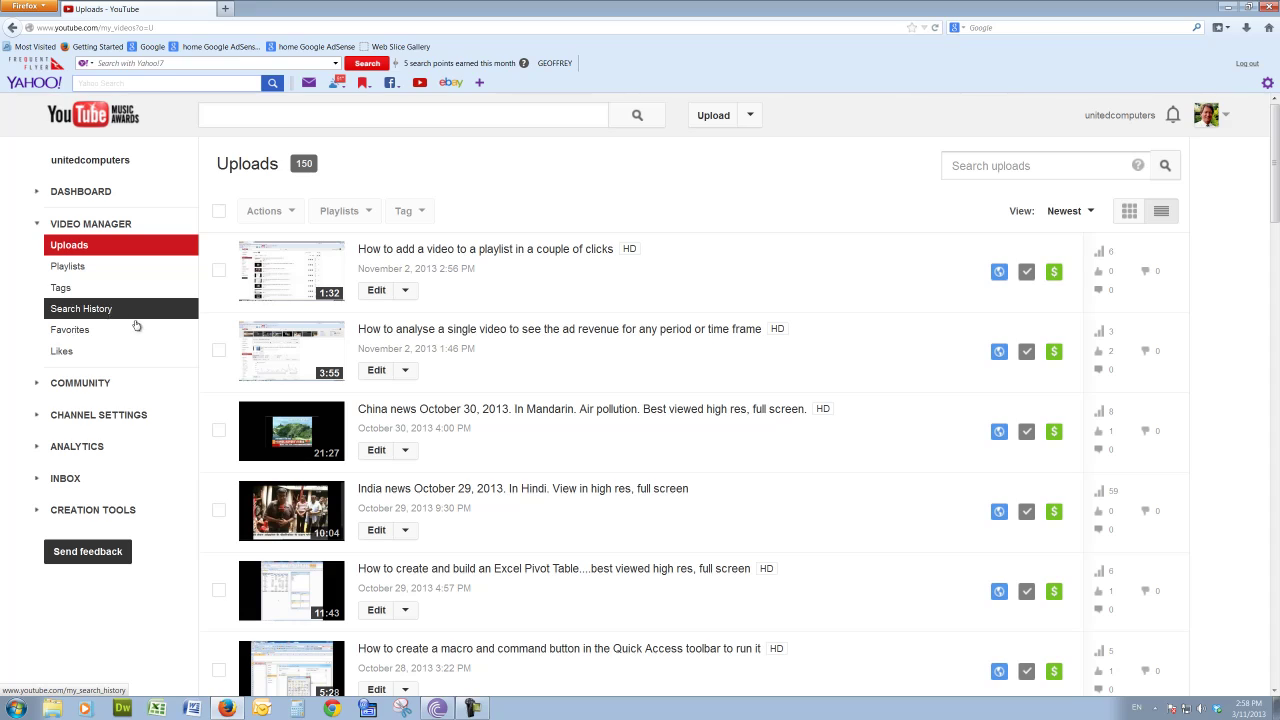
{"action": "left_click", "coordinate": [105, 420]}
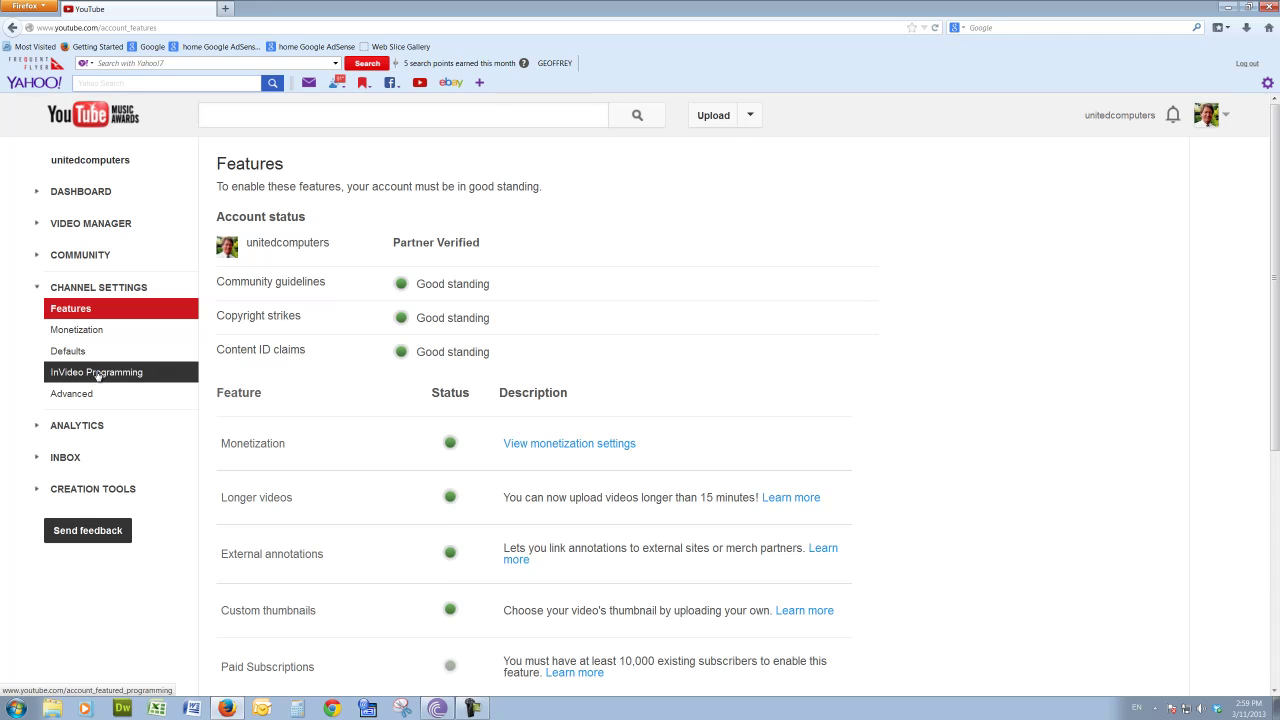
{"action": "left_click", "coordinate": [97, 374]}
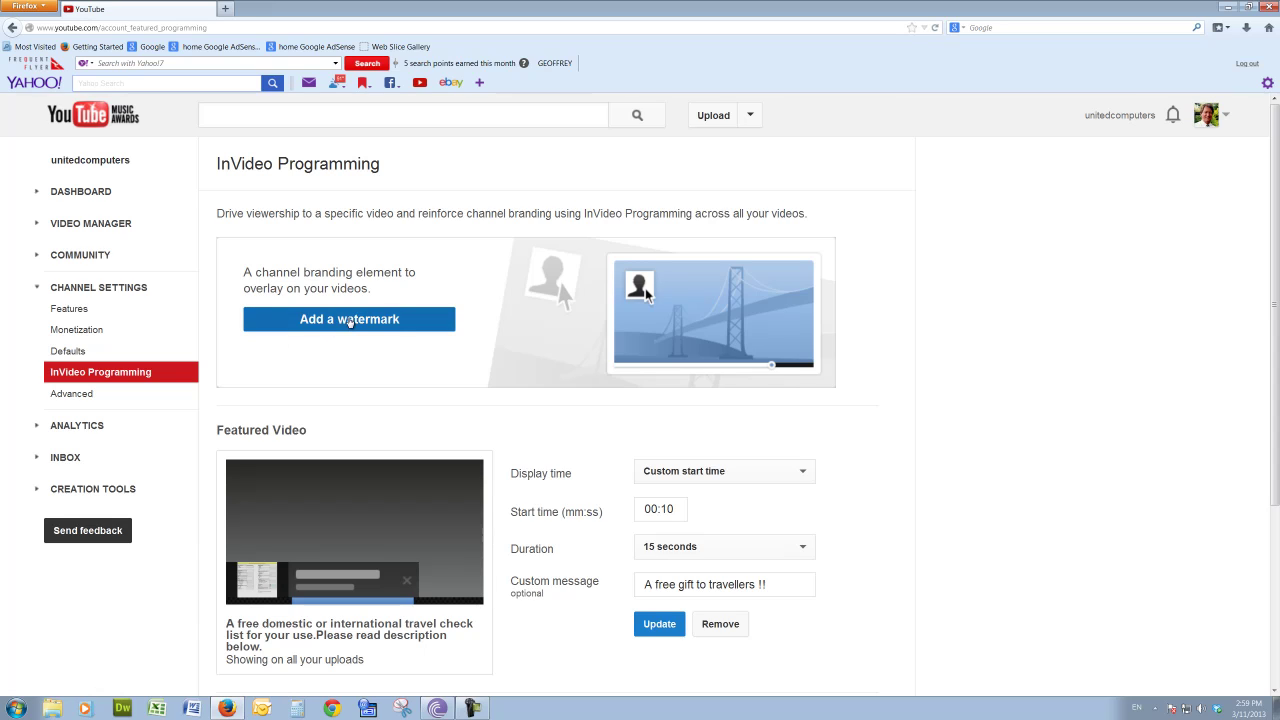
- Upload Watermark.GIF from the Desktop as the channel's branding watermark and save it
{"action": "left_click", "coordinate": [349, 320]}
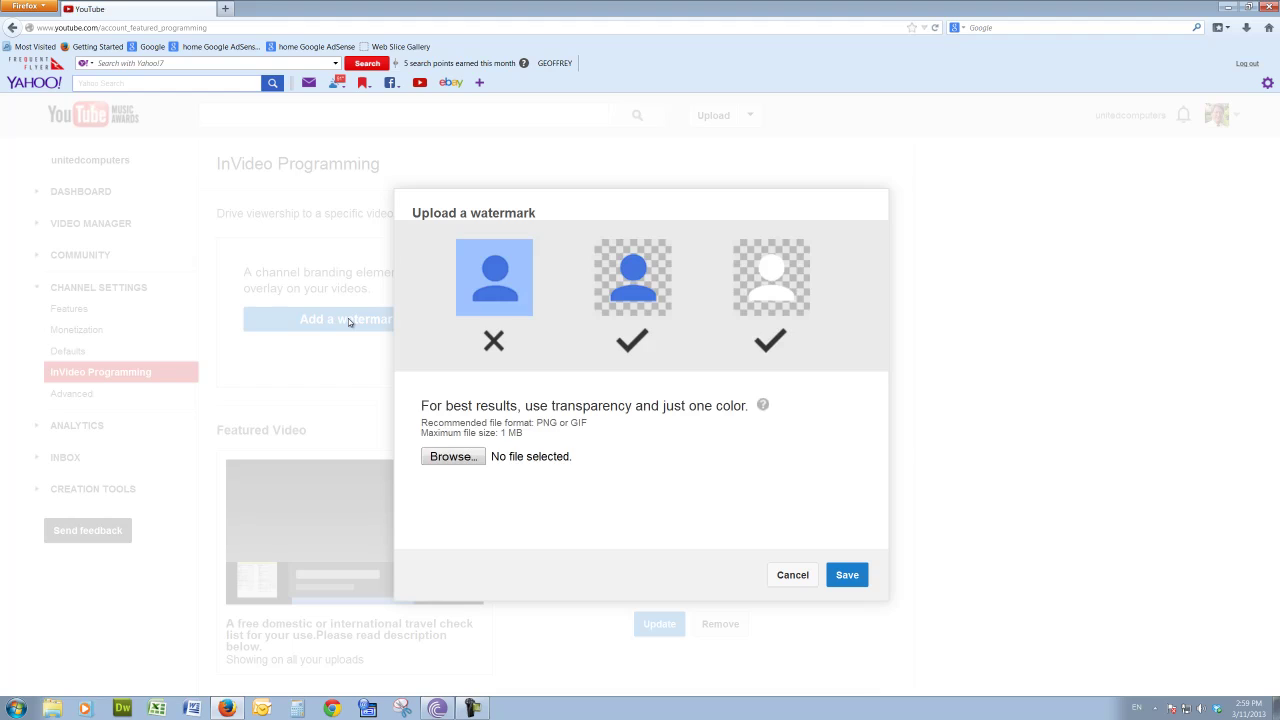
{"action": "left_click", "coordinate": [453, 457]}
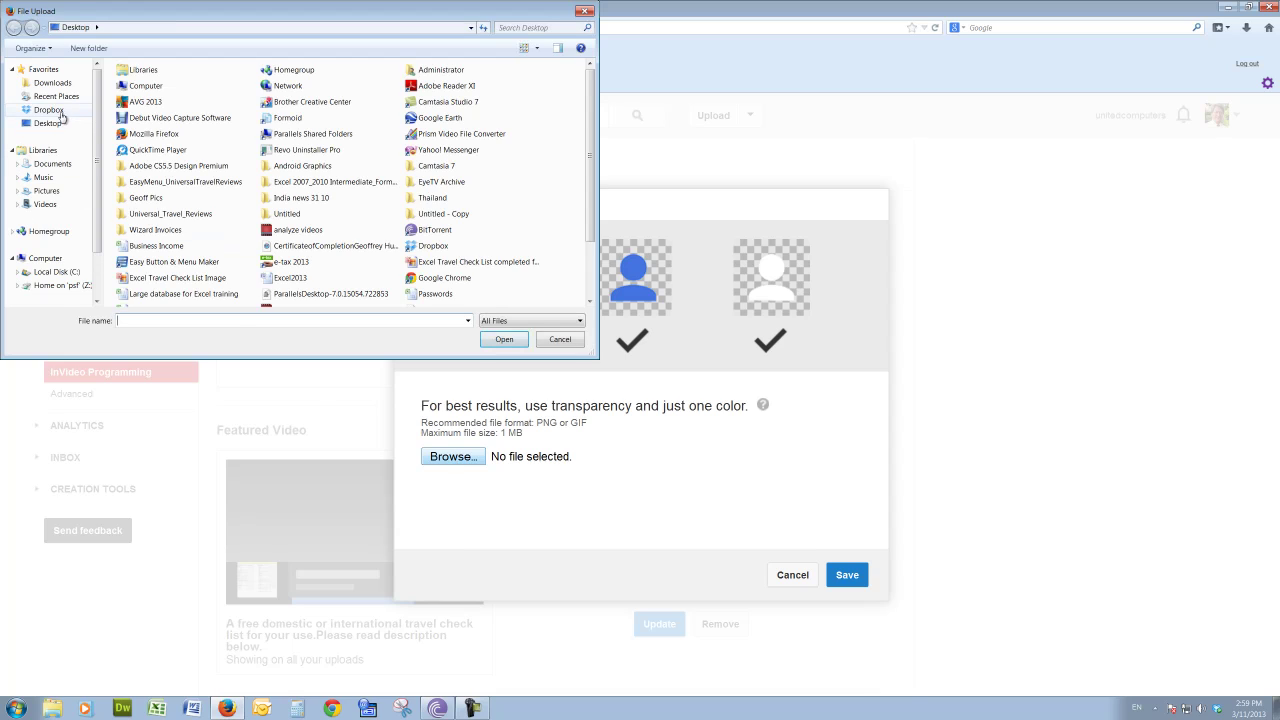
{"action": "left_click", "coordinate": [52, 124]}
{"action": "left_click", "coordinate": [52, 124]}
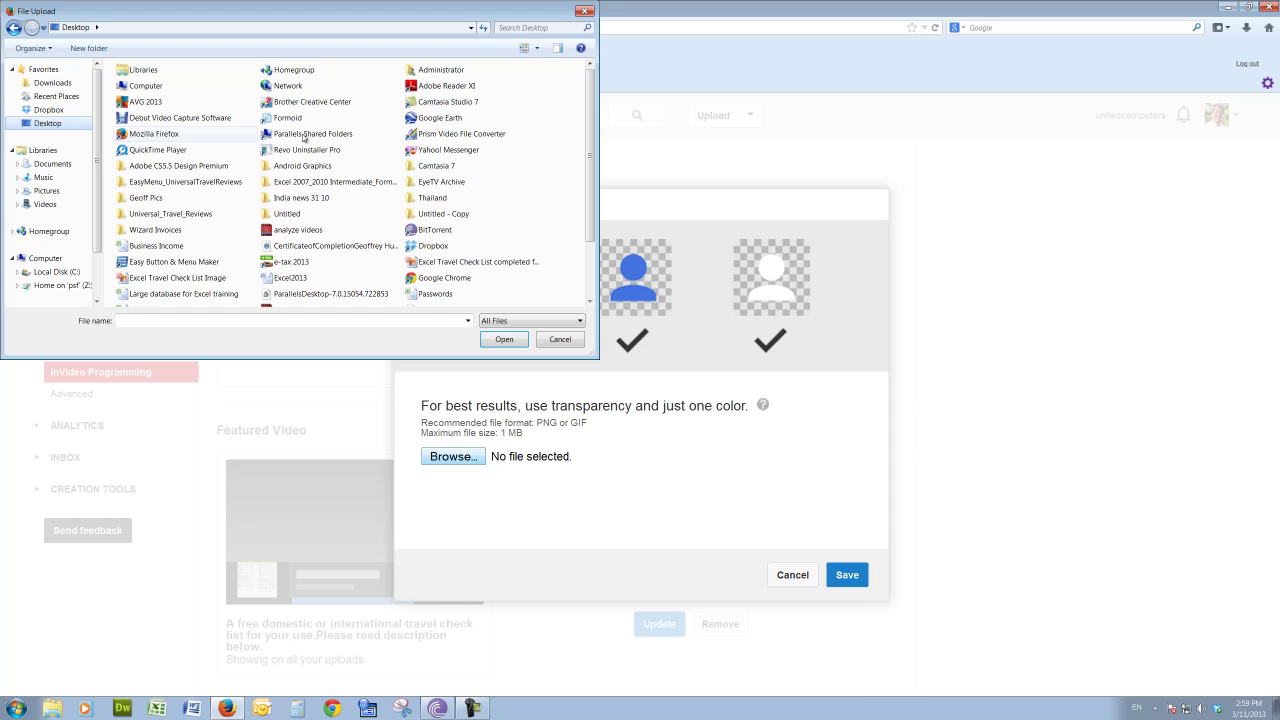
{"action": "left_click_drag", "start_coordinate": [588, 186], "coordinate": [596, 274]}
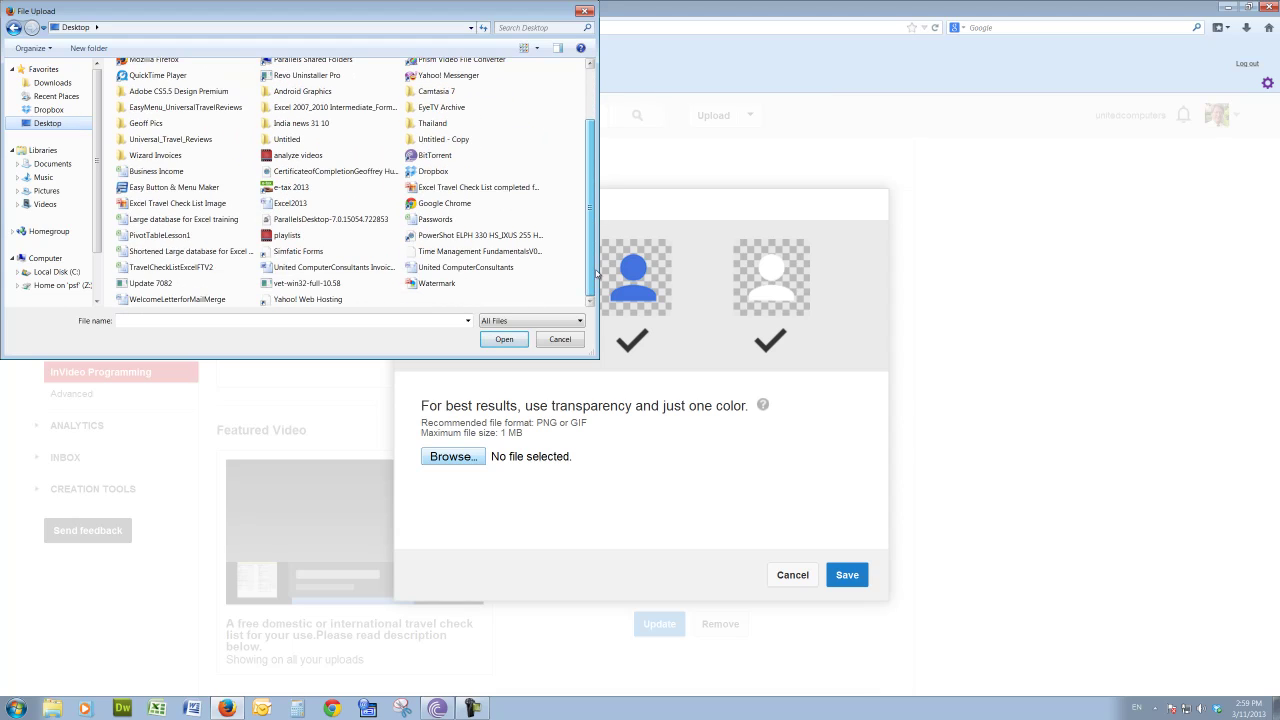
{"action": "left_click", "coordinate": [427, 284]}
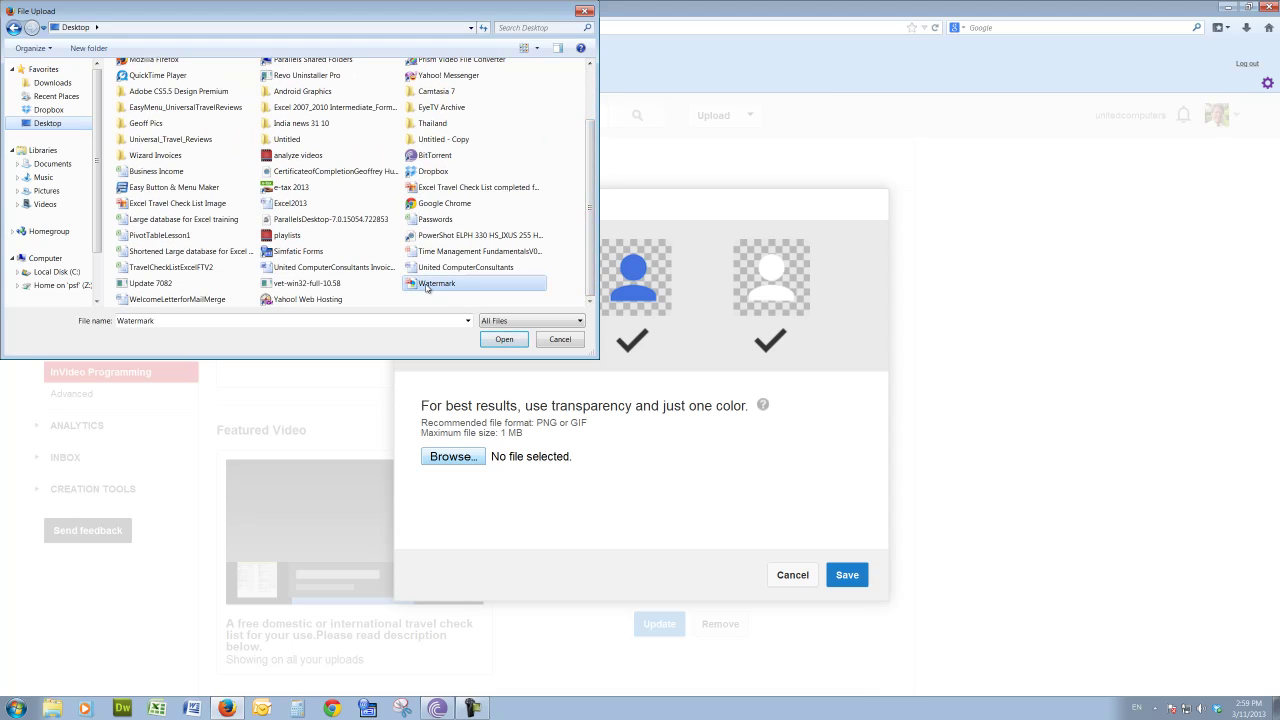
{"action": "left_click", "coordinate": [504, 340]}
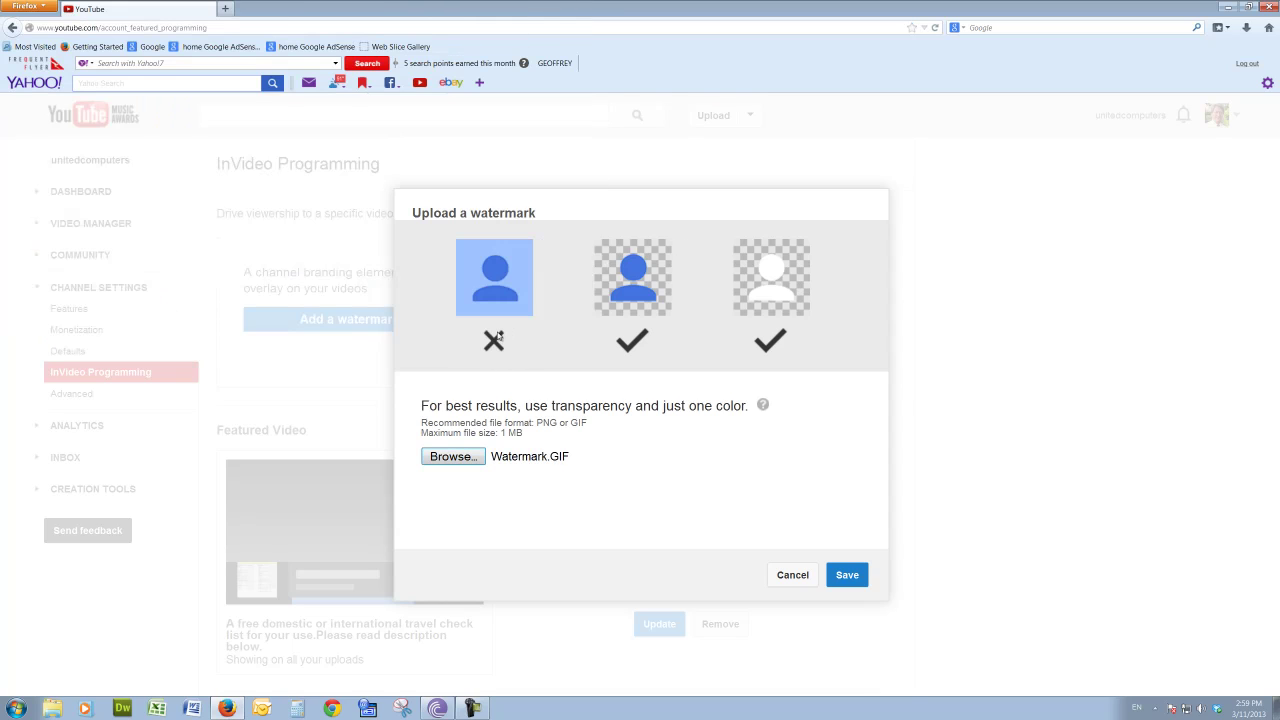
{"action": "left_click", "coordinate": [847, 576]}
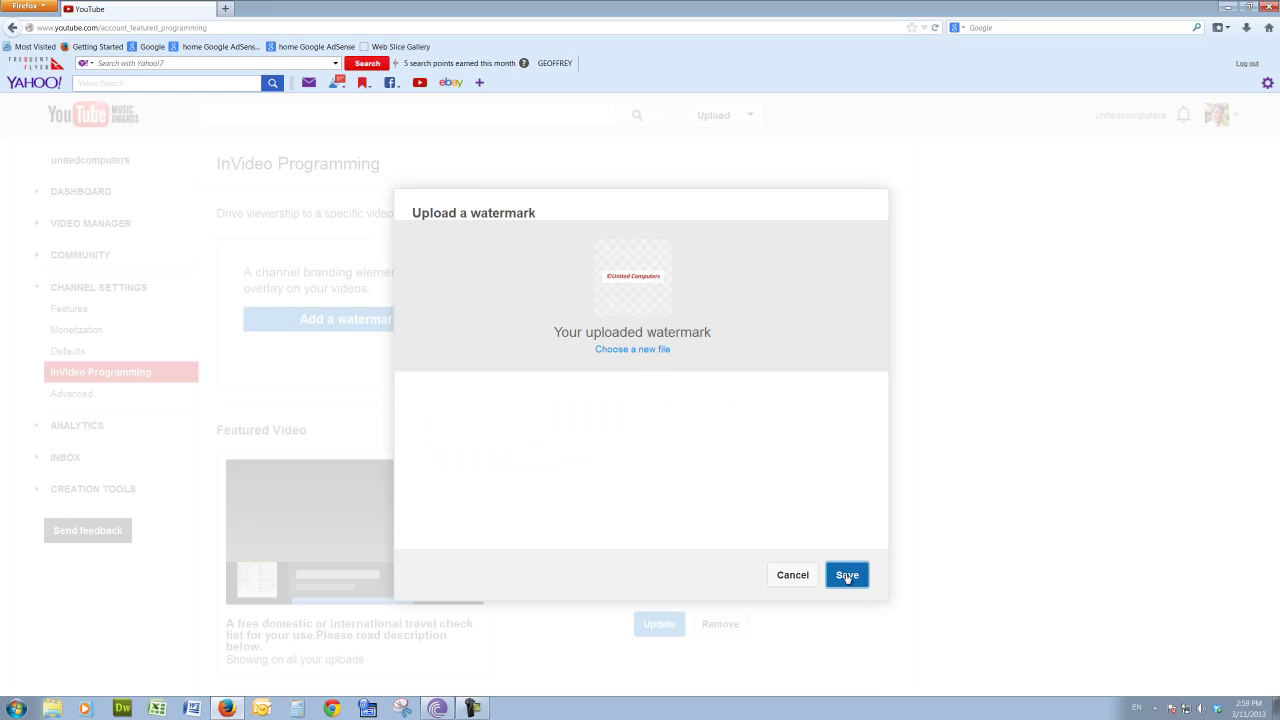
{"action": "left_click", "coordinate": [847, 576]}
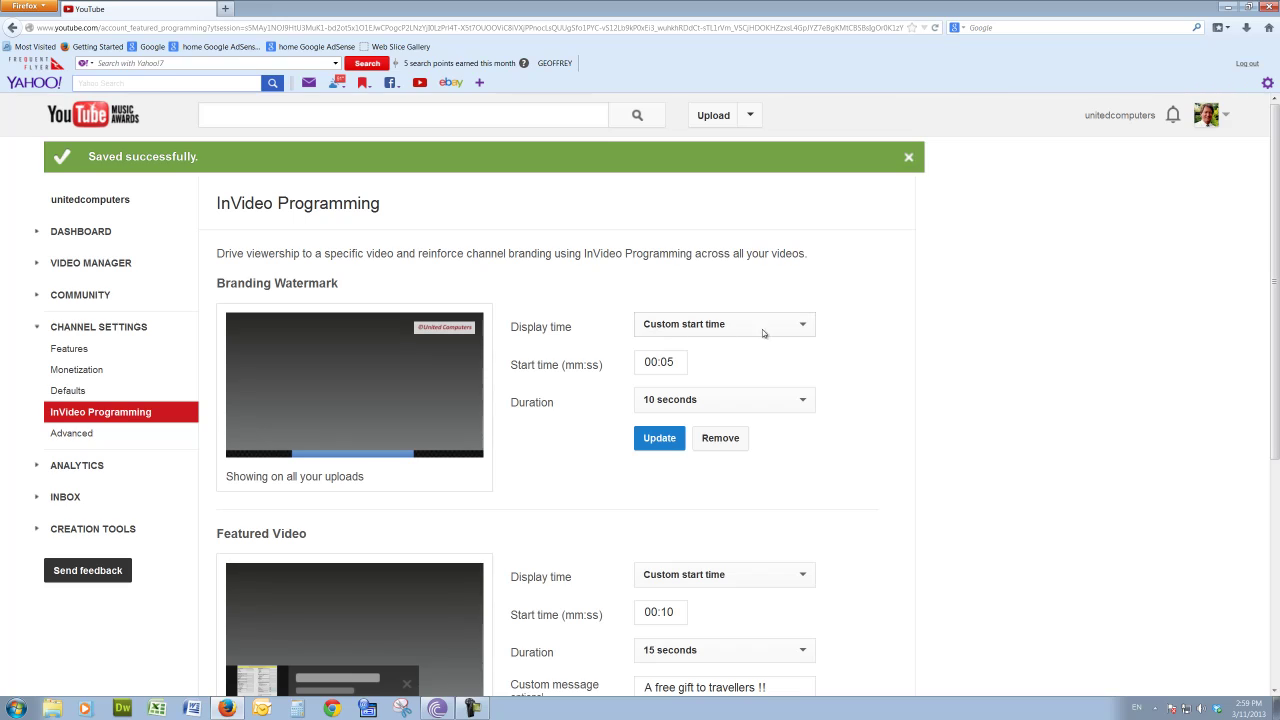
- Set the branding watermark's display time to Entire video and apply the update
{"action": "left_click", "coordinate": [804, 327]}
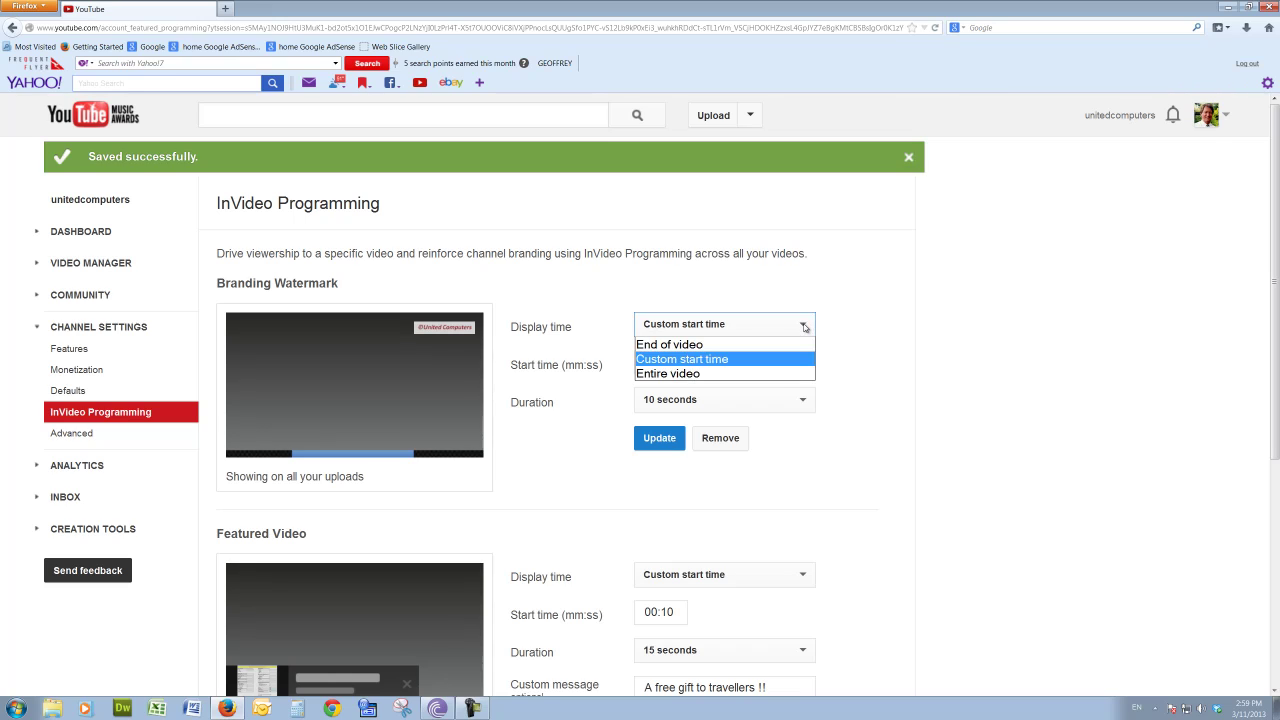
{"action": "left_click", "coordinate": [689, 376]}
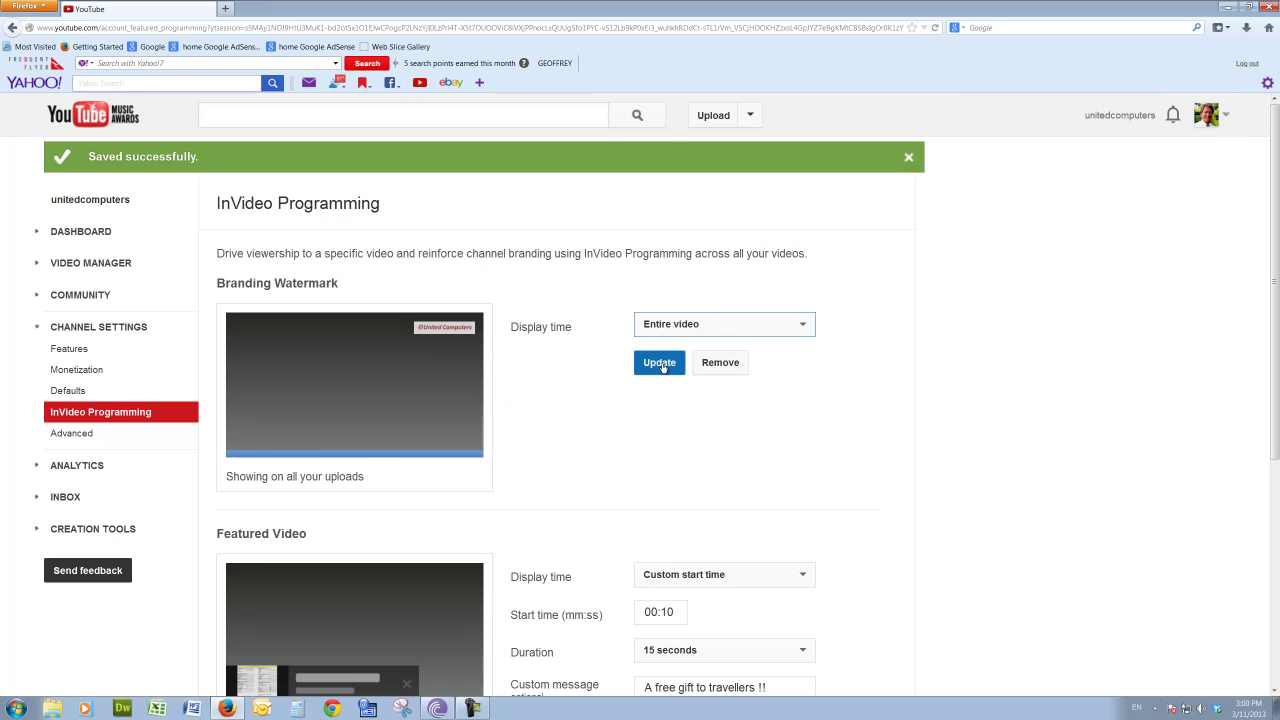
{"action": "left_click", "coordinate": [660, 366]}
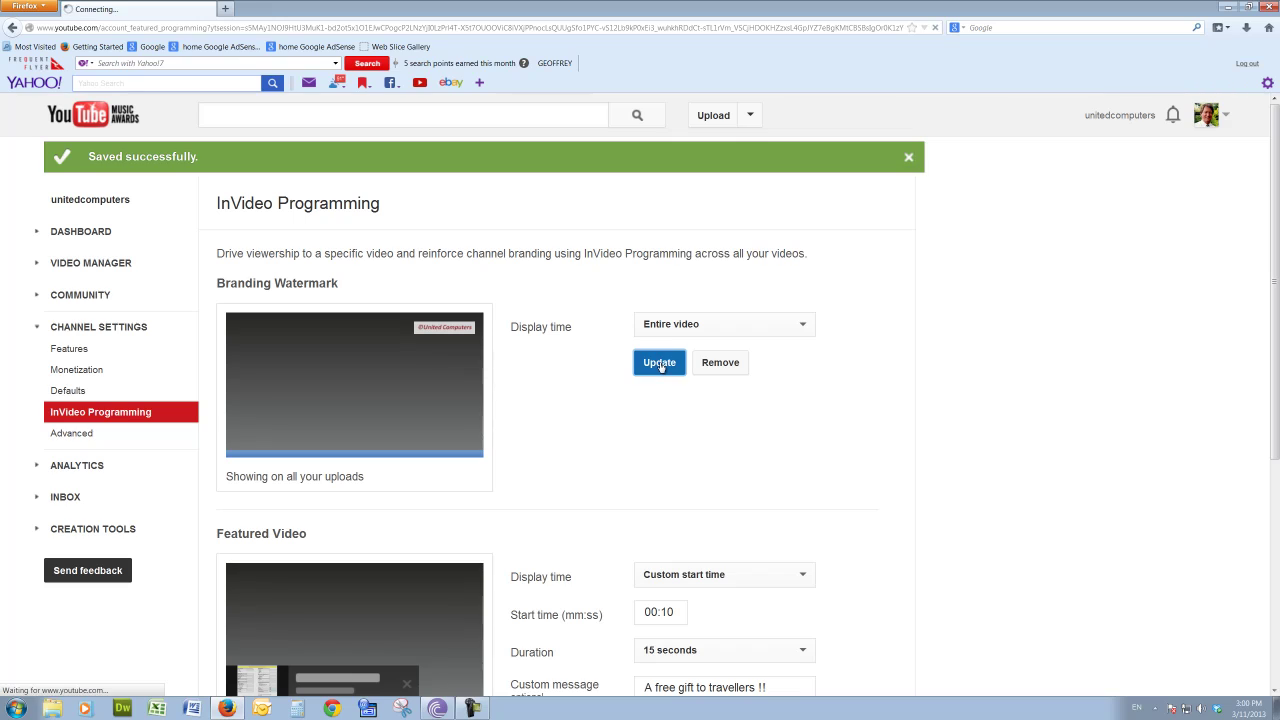